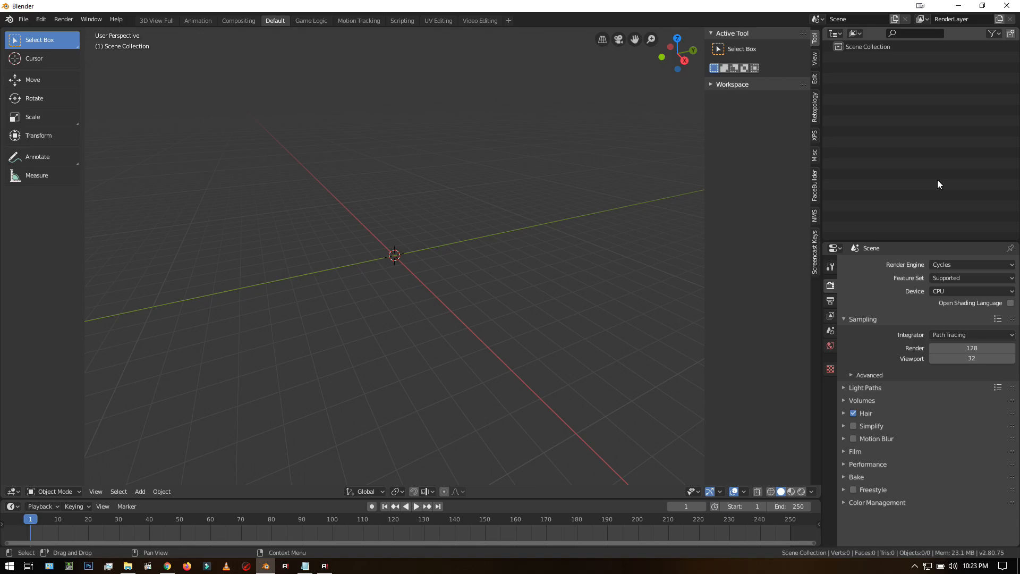
# Set the render engine to Eevee and save the scene as Plasma Fire 2.blend.
pyautogui.click(944, 263)
pyautogui.click(946, 274)
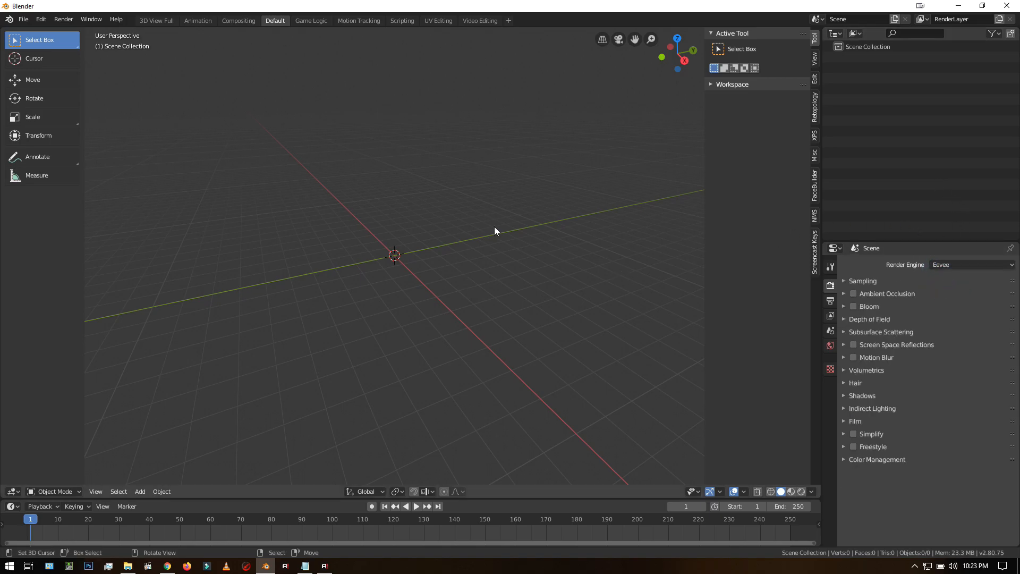
pyautogui.click(23, 19)
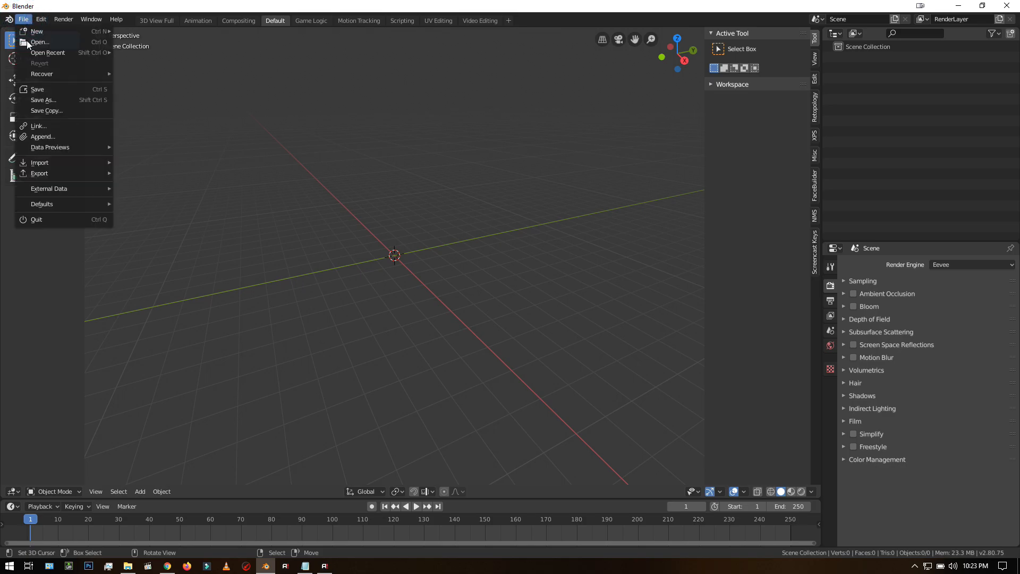
pyautogui.click(47, 87)
pyautogui.click(156, 94)
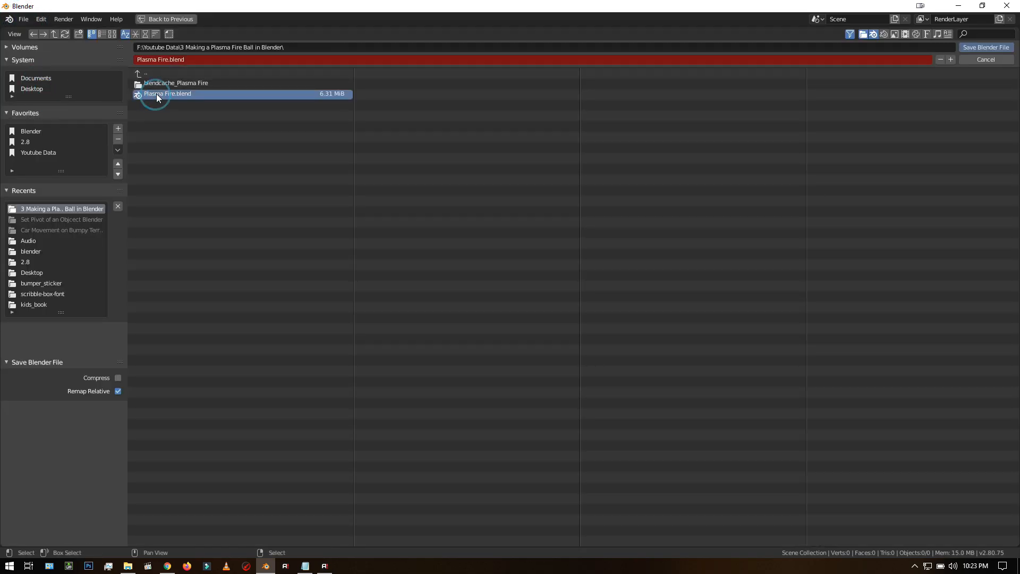
pyautogui.click(169, 58)
pyautogui.click(168, 57)
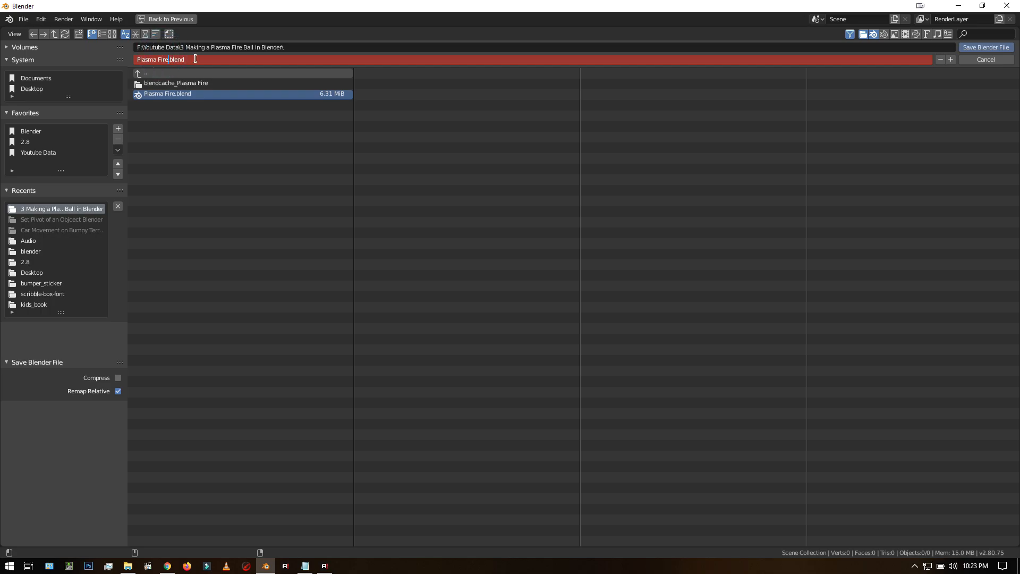
pyautogui.write('2')
pyautogui.press('Return')
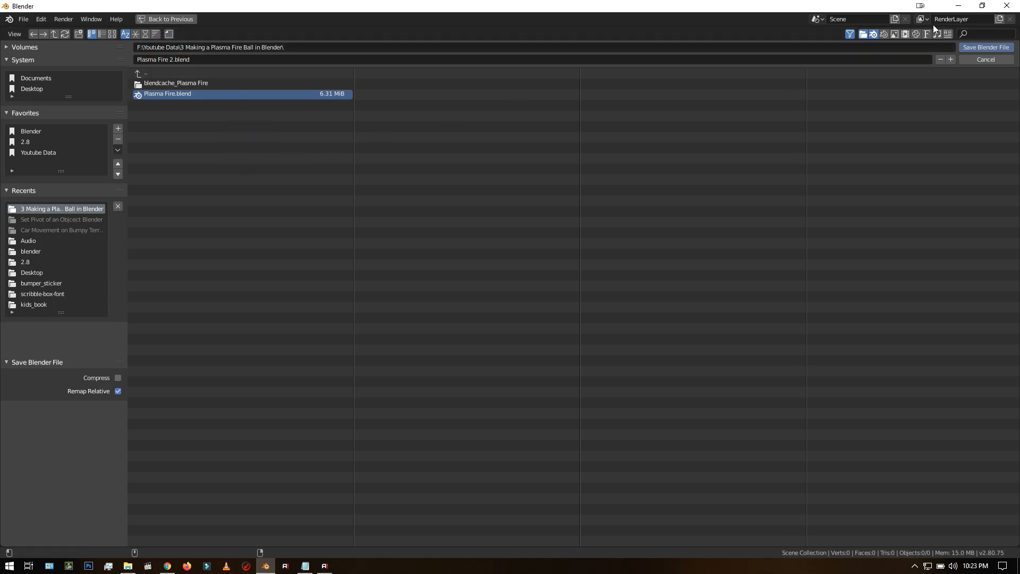
pyautogui.click(984, 47)
# Add a UV sphere and apply the Quick Smoke effect to it.
pyautogui.hotkey('shift', 'a')
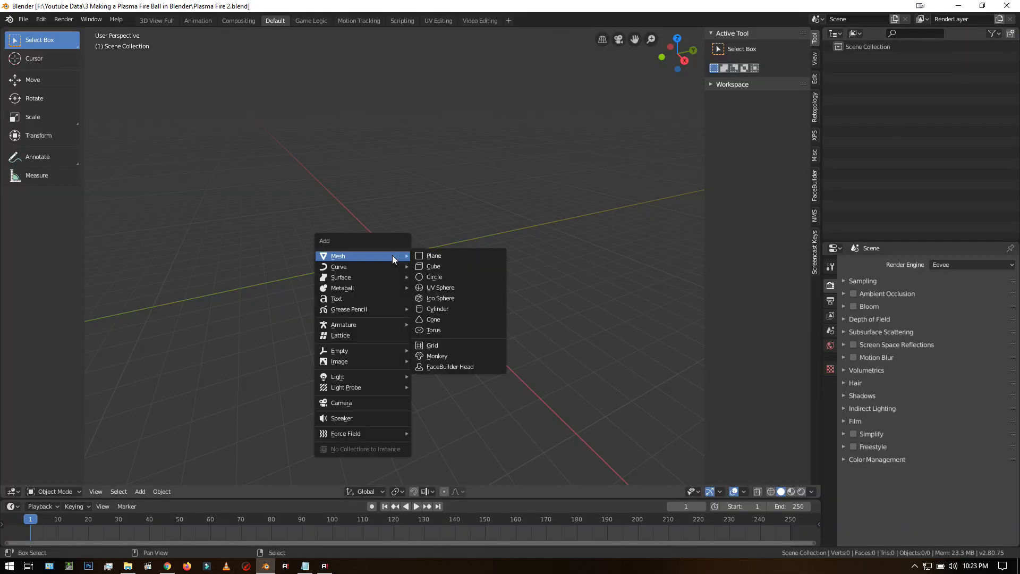
pyautogui.click(448, 288)
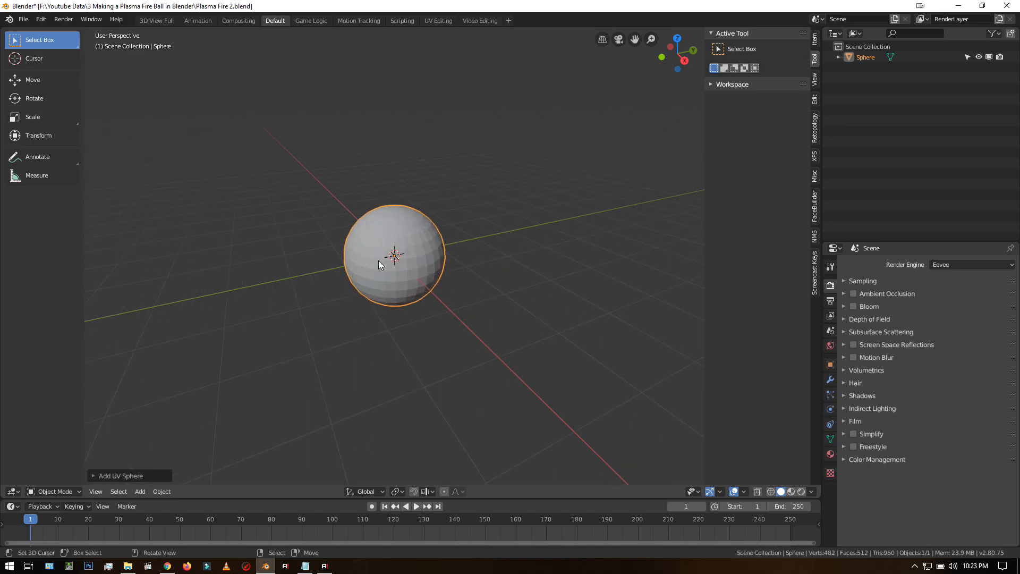
pyautogui.press('F3')
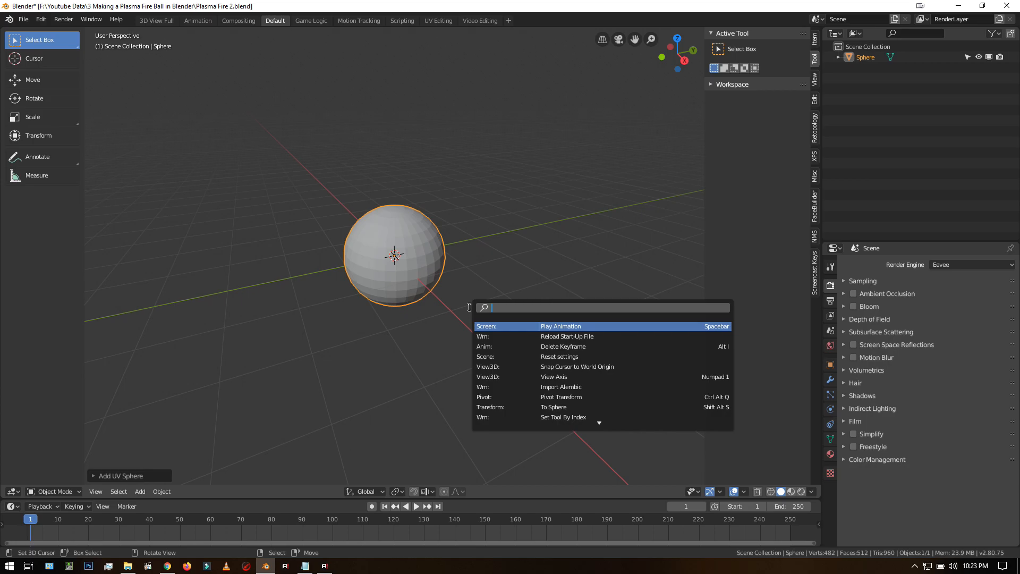
pyautogui.write('qu')
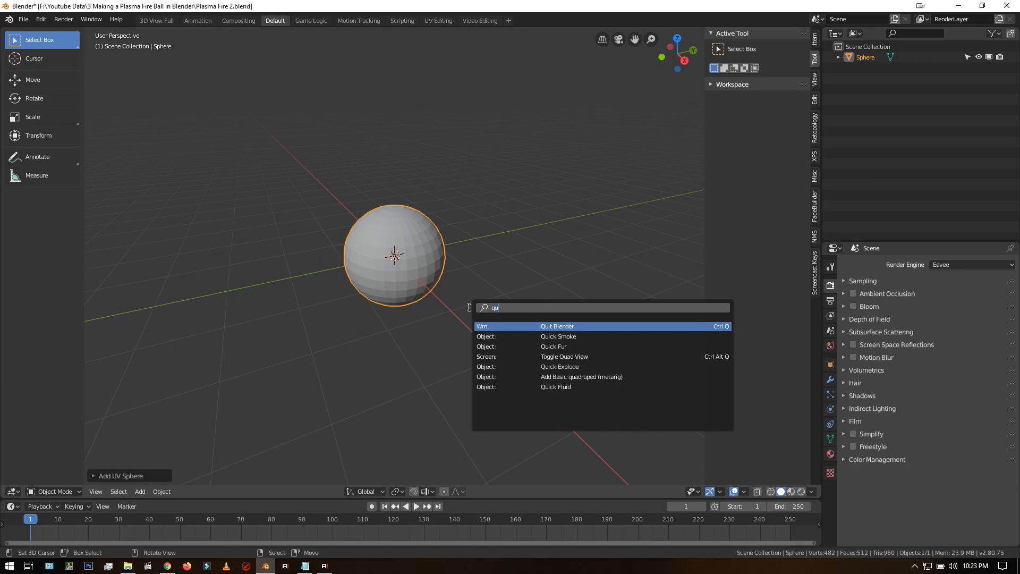
pyautogui.press('Down')
pyautogui.press('Return')
# Add a Turbulence force field at the scene origin.
pyautogui.moveTo(443, 223); pyautogui.dragTo(416, 215, button='middle')
pyautogui.scroll(3, 417, 218)
pyautogui.hotkey('shift', 'a')
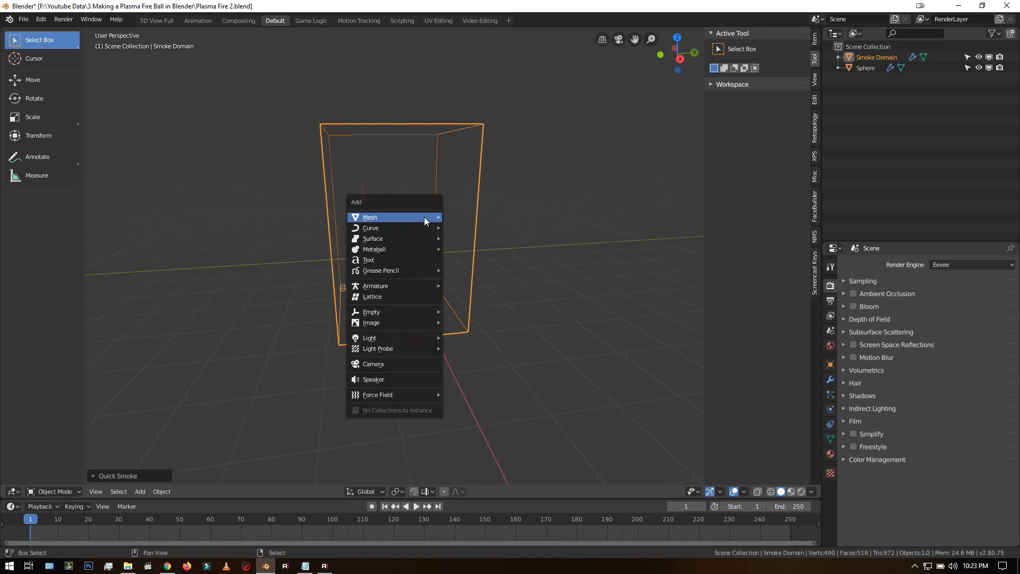
pyautogui.moveTo(415, 399)
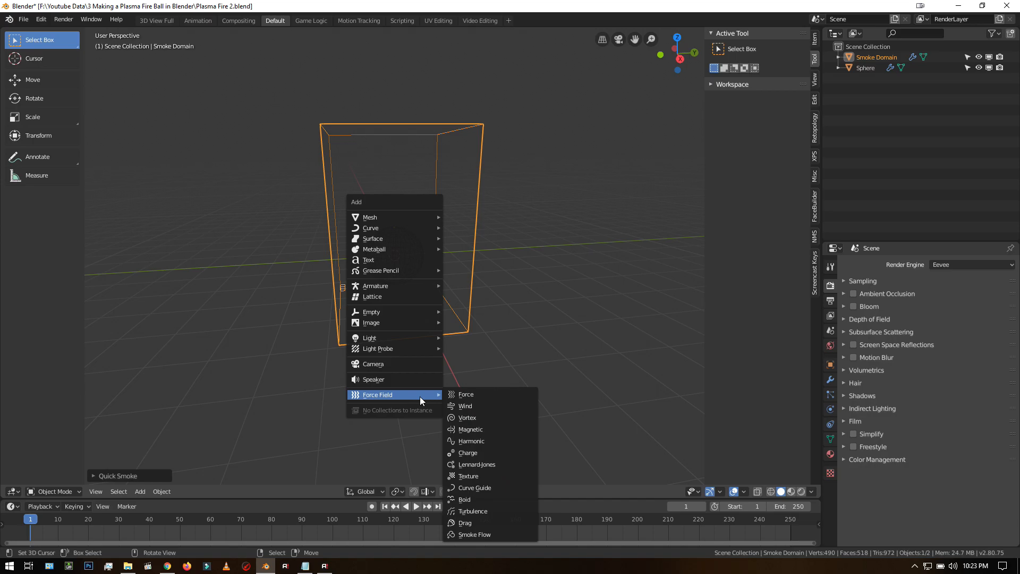
pyautogui.click(470, 510)
pyautogui.moveTo(483, 358); pyautogui.dragTo(425, 177, button='middle')
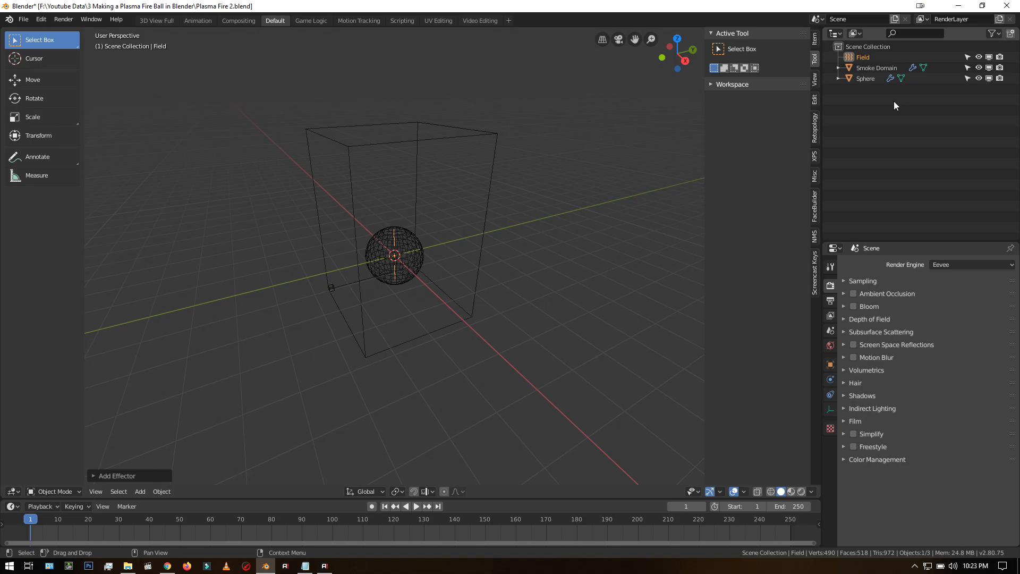
# Set the Smoke Domain's time scale to 1.3 in its smoke physics settings.
pyautogui.click(871, 67)
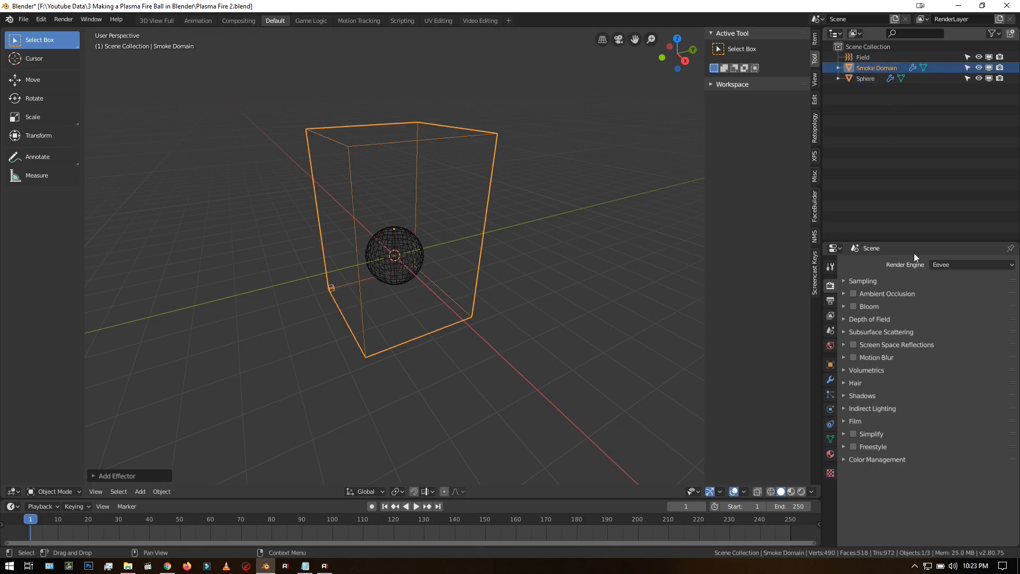
pyautogui.click(830, 410)
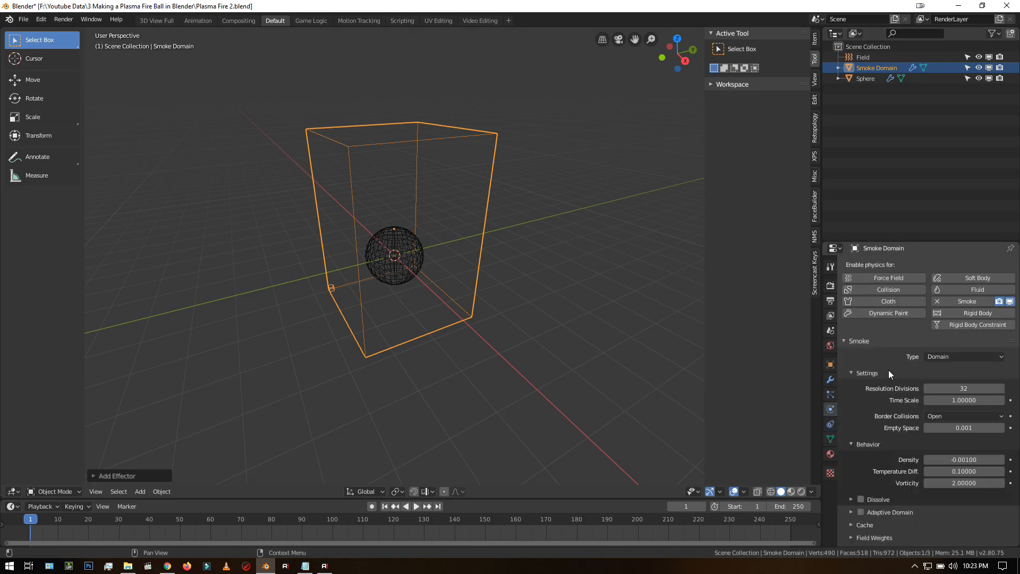
pyautogui.scroll(-2, 905, 350)
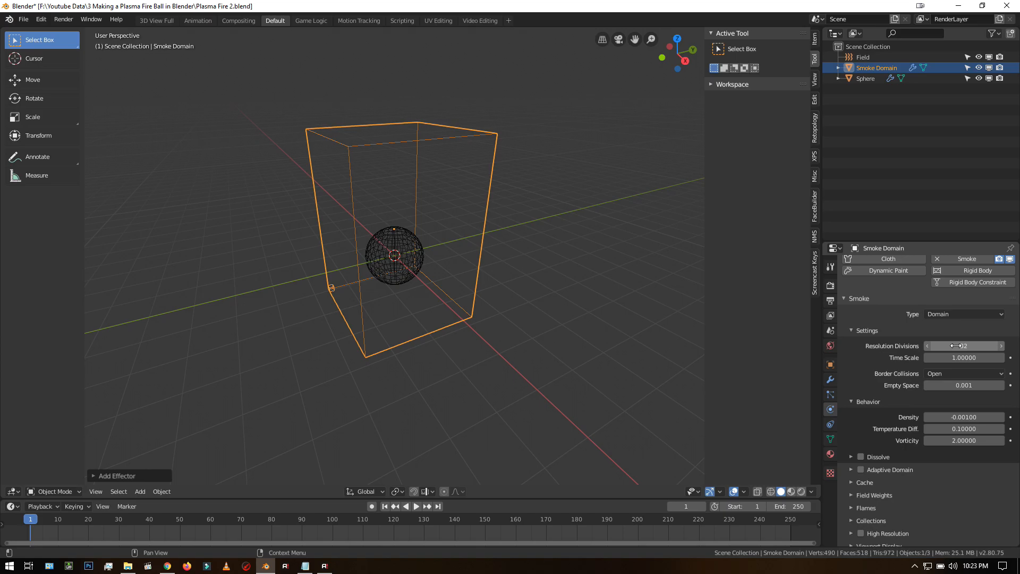
pyautogui.click(951, 357)
pyautogui.write('1.3')
pyautogui.press('Return')
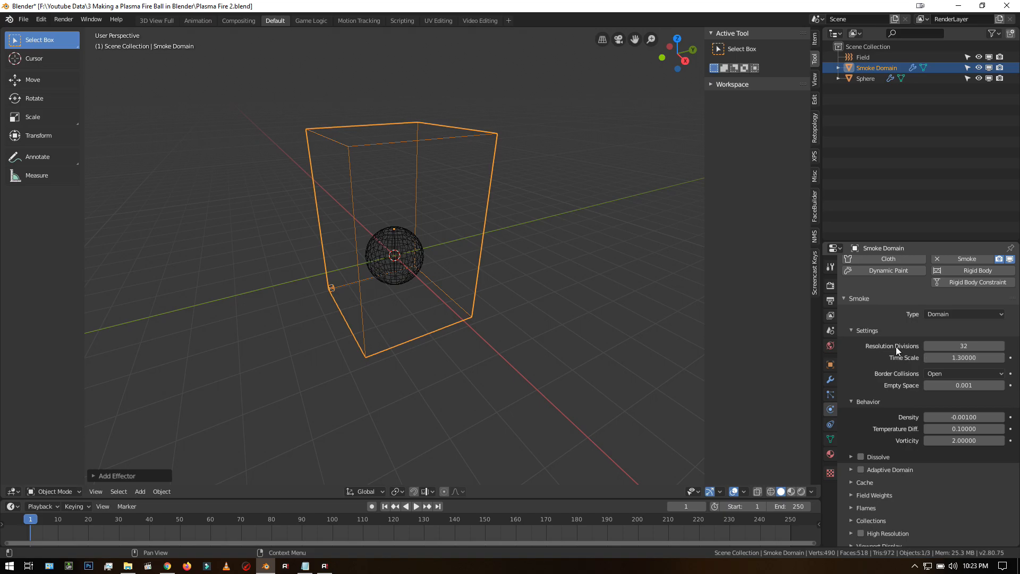
# Set the Smoke Domain's temperature difference to 0 and its behavior vorticity to 4.
pyautogui.scroll(-1, 893, 346)
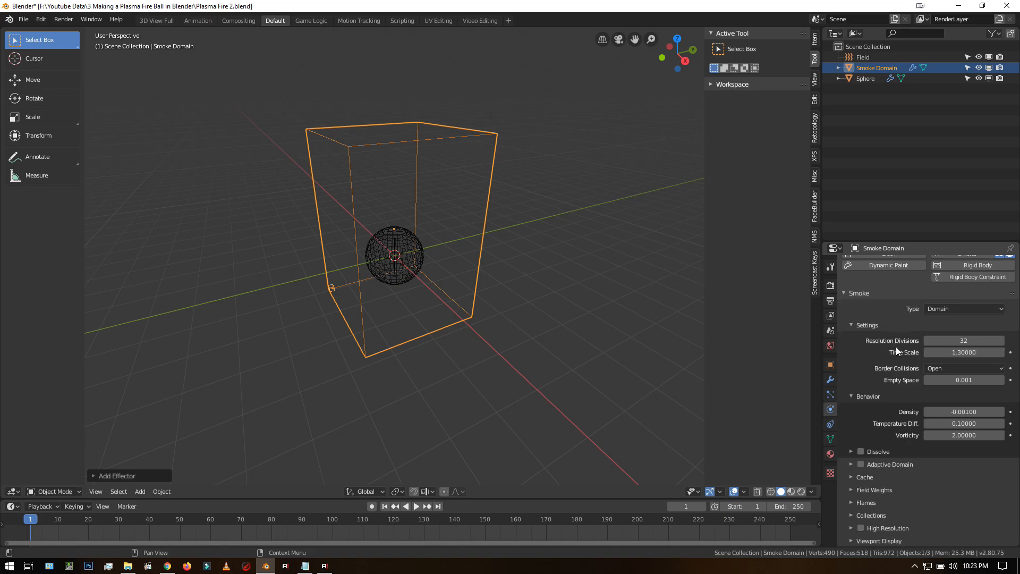
pyautogui.click(957, 424)
pyautogui.write('0.1')
pyautogui.press('Return')
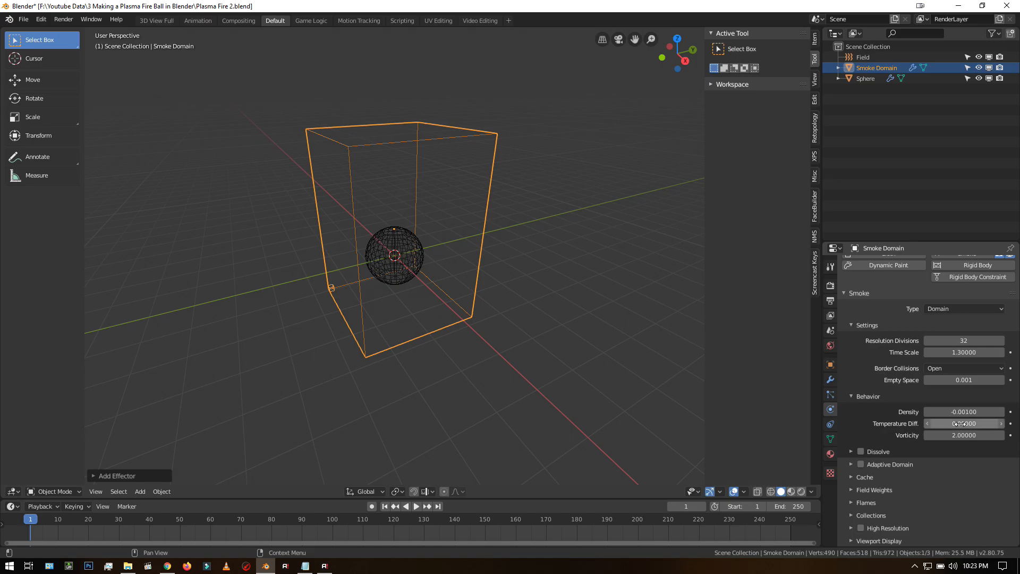
pyautogui.click(949, 435)
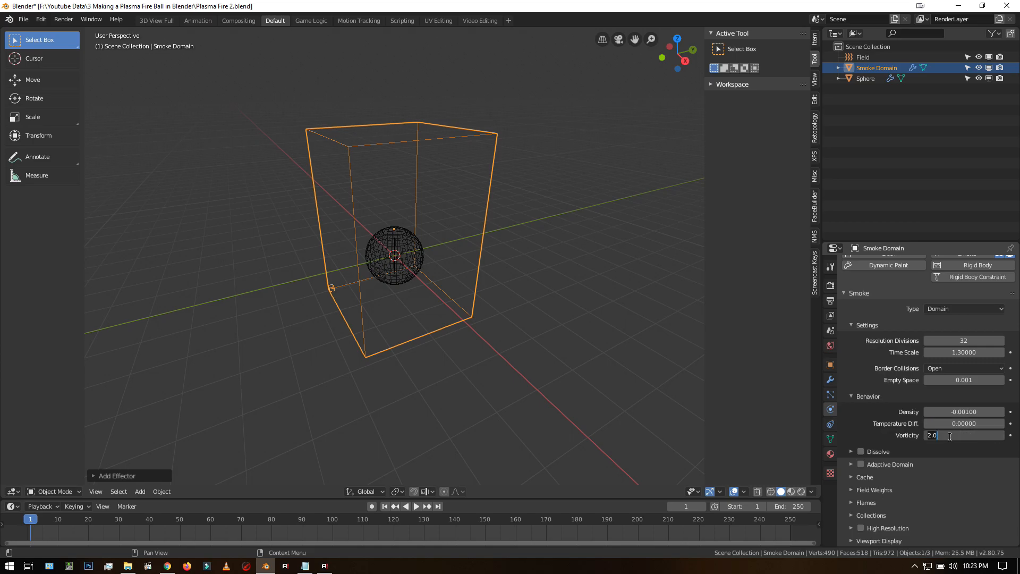
pyautogui.write('4')
pyautogui.press('Return')
# Enable Adaptive Domain on the Smoke Domain and expand its settings.
pyautogui.click(861, 464)
pyautogui.click(848, 465)
pyautogui.scroll(-3, 868, 445)
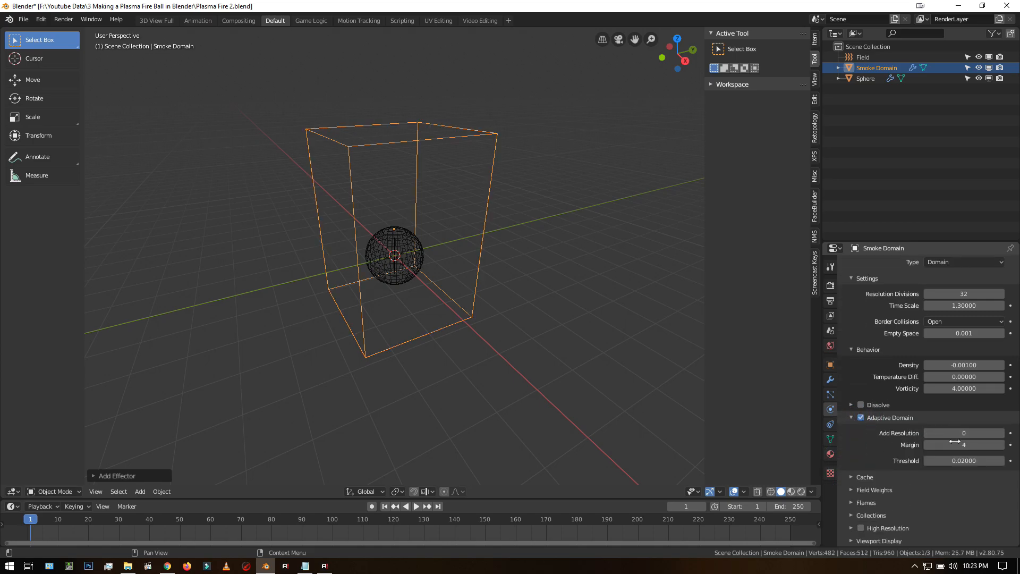
# Set the Smoke Domain's flames to reaction speed 1, smoke 0 and vorticity 1.
pyautogui.click(863, 502)
pyautogui.scroll(-5, 889, 465)
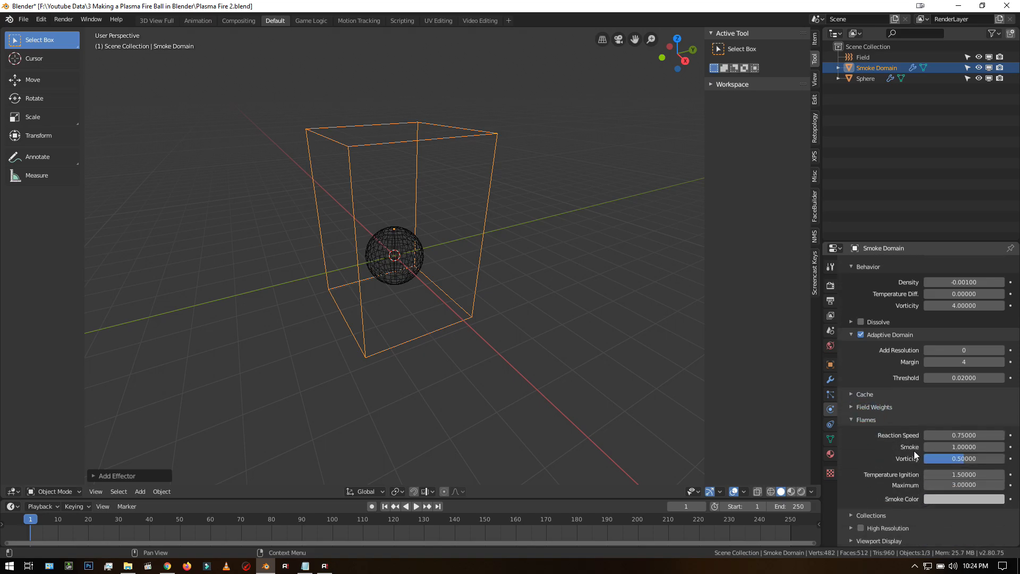
pyautogui.click(963, 435)
pyautogui.write('1')
pyautogui.press('Return')
pyautogui.click(953, 445)
pyautogui.write('0')
pyautogui.press('Return')
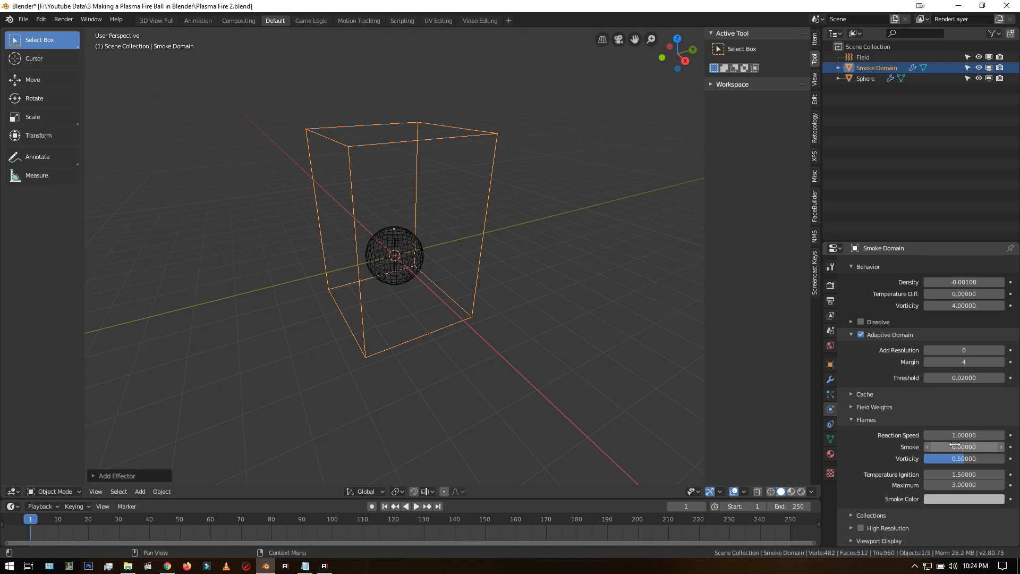
pyautogui.moveTo(963, 456); pyautogui.dragTo(1004, 456)
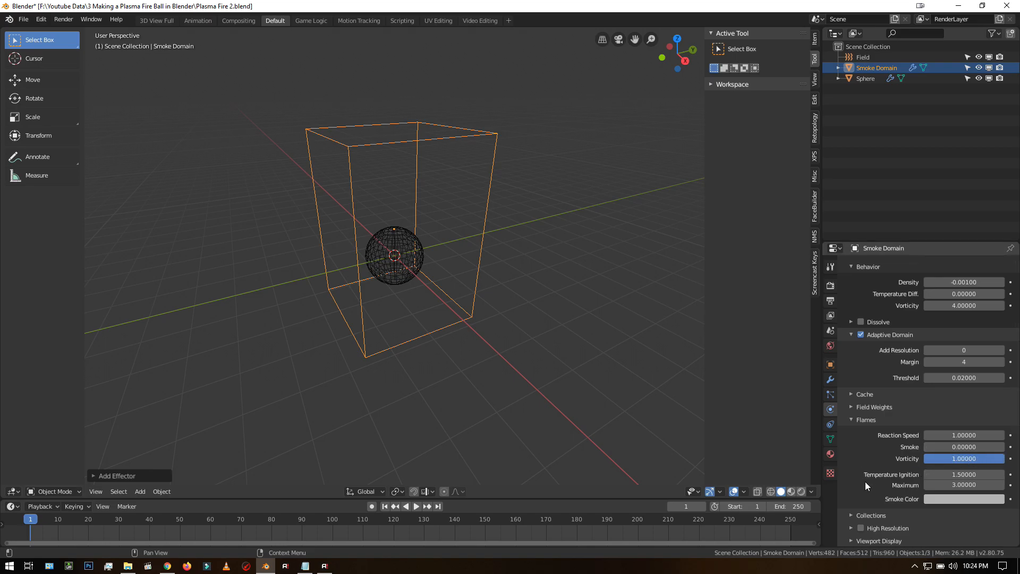
# Enable High Resolution on the Smoke Domain with 2 resolution divisions and noise strength 1.
pyautogui.click(851, 528)
pyautogui.scroll(-3, 861, 505)
pyautogui.moveTo(951, 471); pyautogui.dragTo(957, 469)
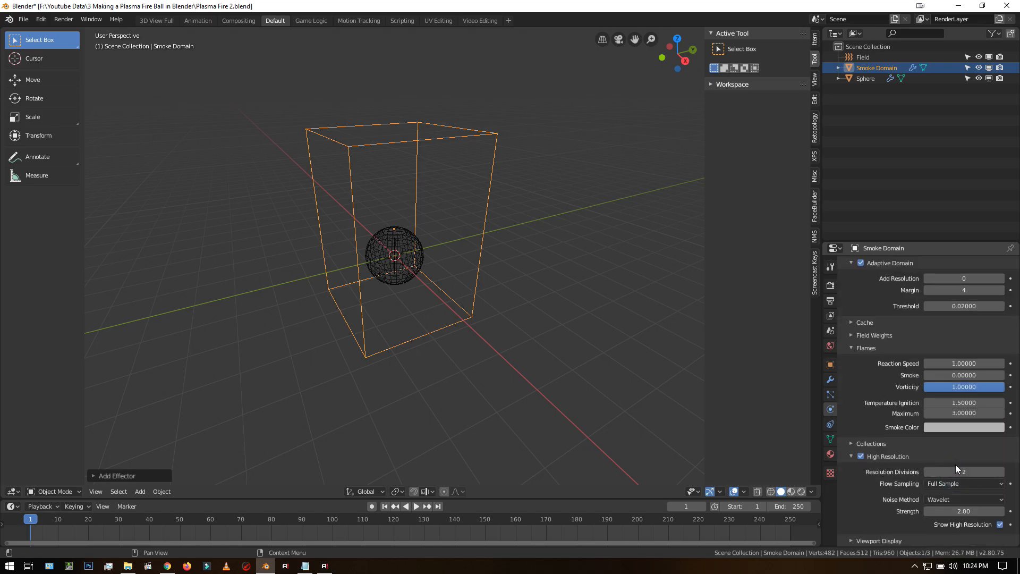
pyautogui.click(963, 509)
pyautogui.write('1')
pyautogui.press('Return')
# Change the Sphere's smoke flow type to Fire.
pyautogui.click(861, 79)
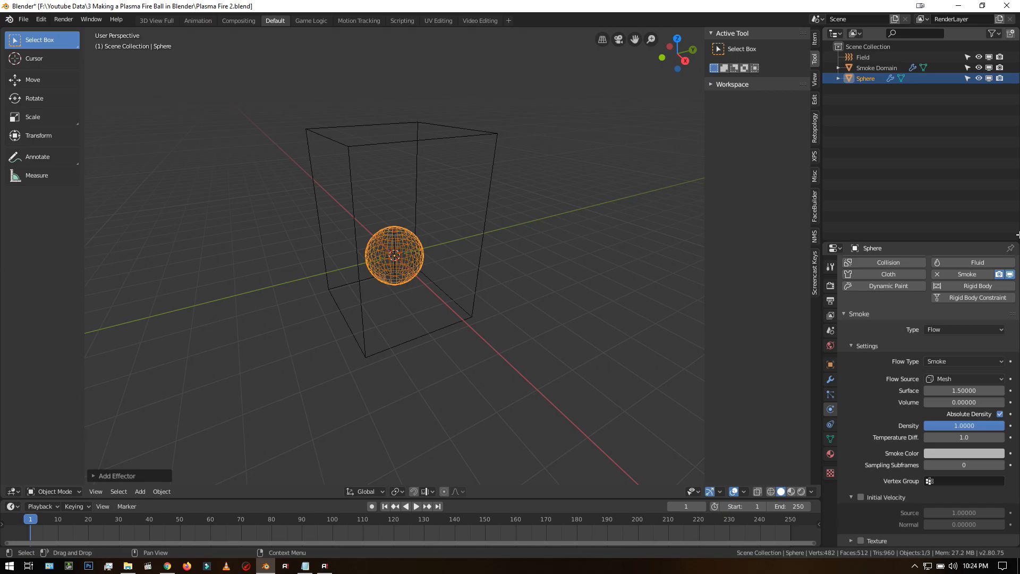
pyautogui.click(962, 360)
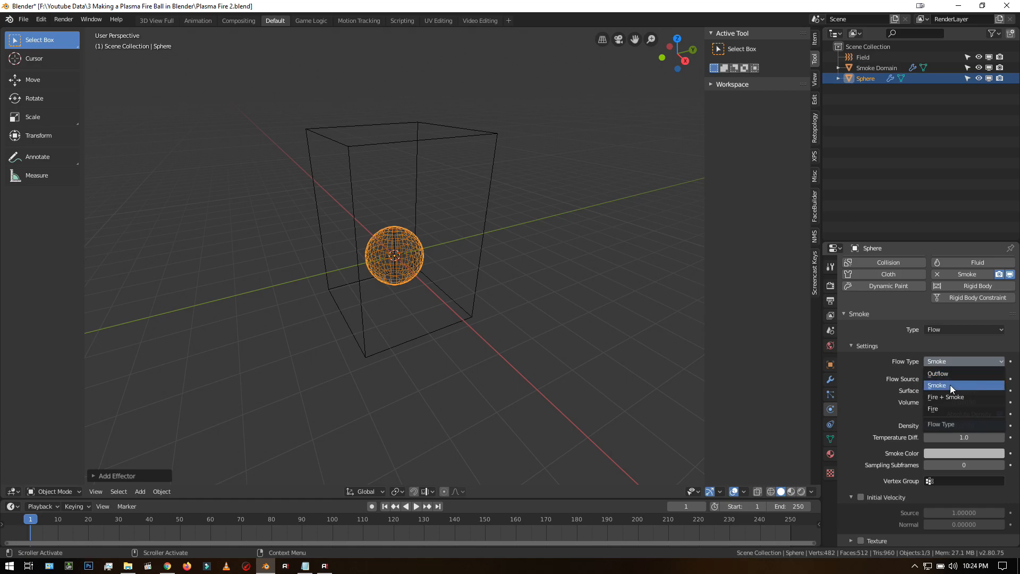
pyautogui.click(939, 408)
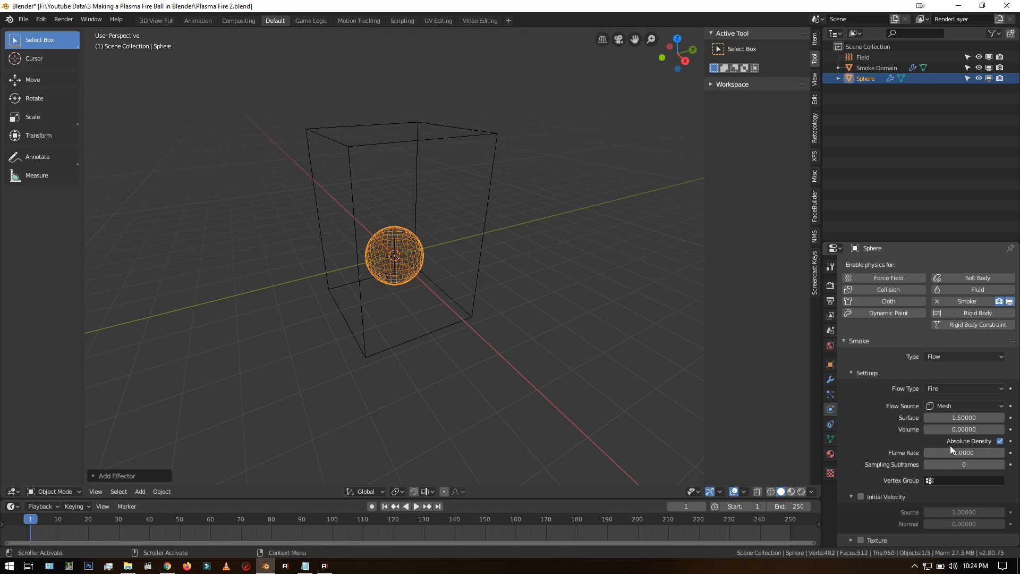
# Set the turbulence field's strength to 55 and its noise amount to 10.
pyautogui.click(865, 57)
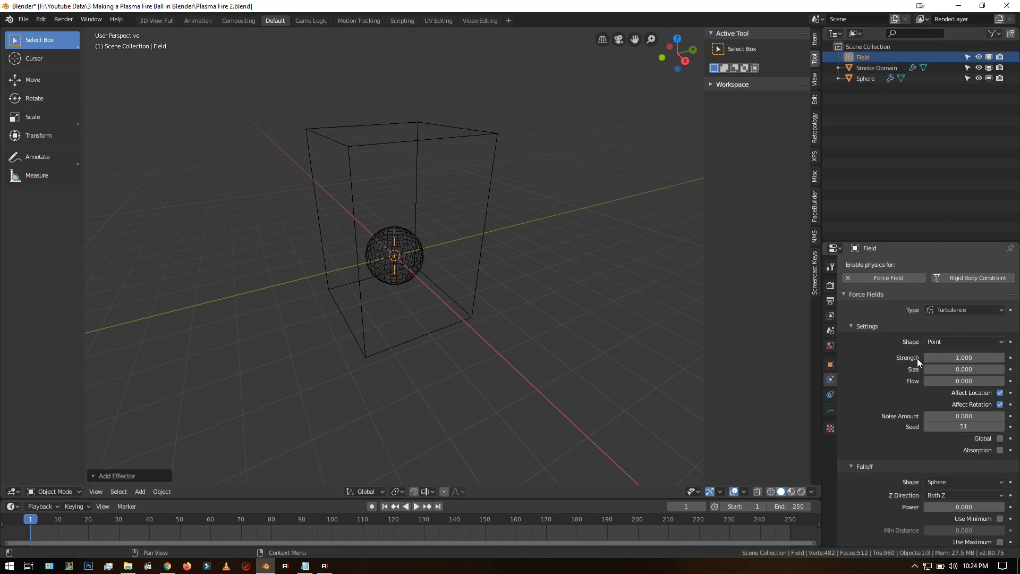
pyautogui.click(955, 357)
pyautogui.write('50')
pyautogui.press('Return')
pyautogui.click(948, 416)
pyautogui.moveTo(947, 416); pyautogui.dragTo(1010, 416)
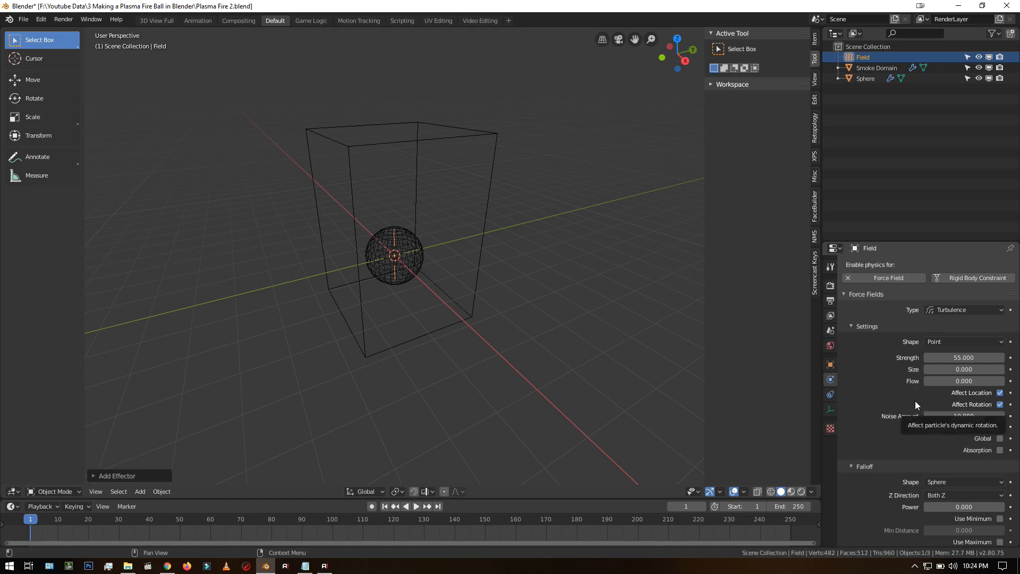
# Turn off Use Nodes for the Smoke Domain's material.
pyautogui.click(872, 67)
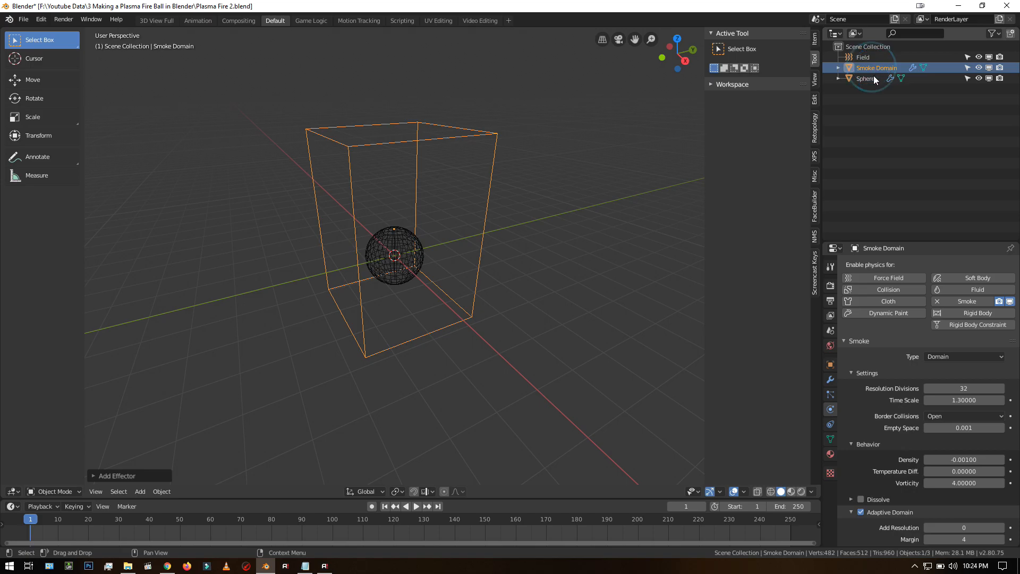
pyautogui.click(830, 455)
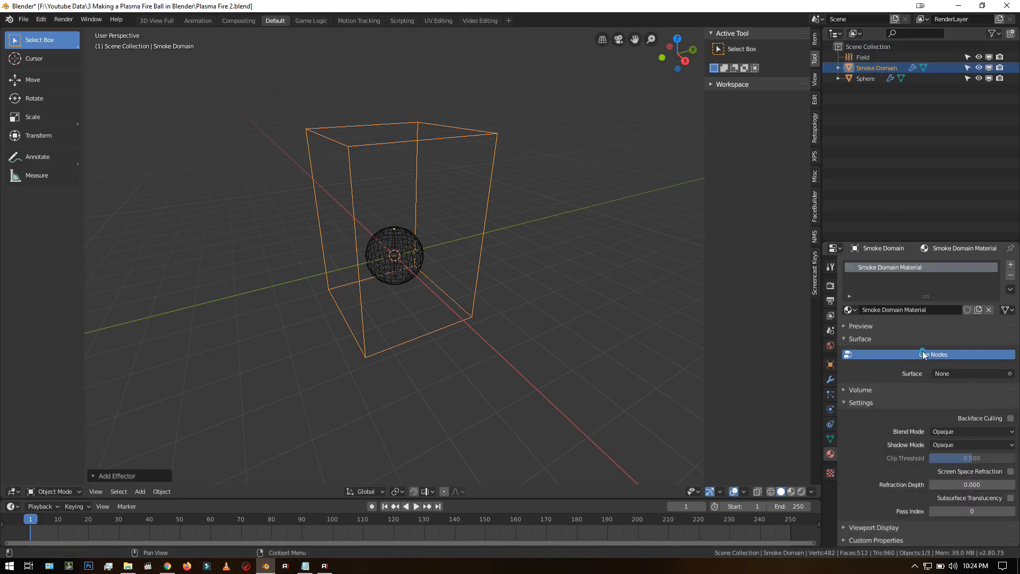
pyautogui.click(923, 352)
# Enlarge the timeline area and change it to the Shader Editor.
pyautogui.moveTo(583, 498); pyautogui.dragTo(592, 292)
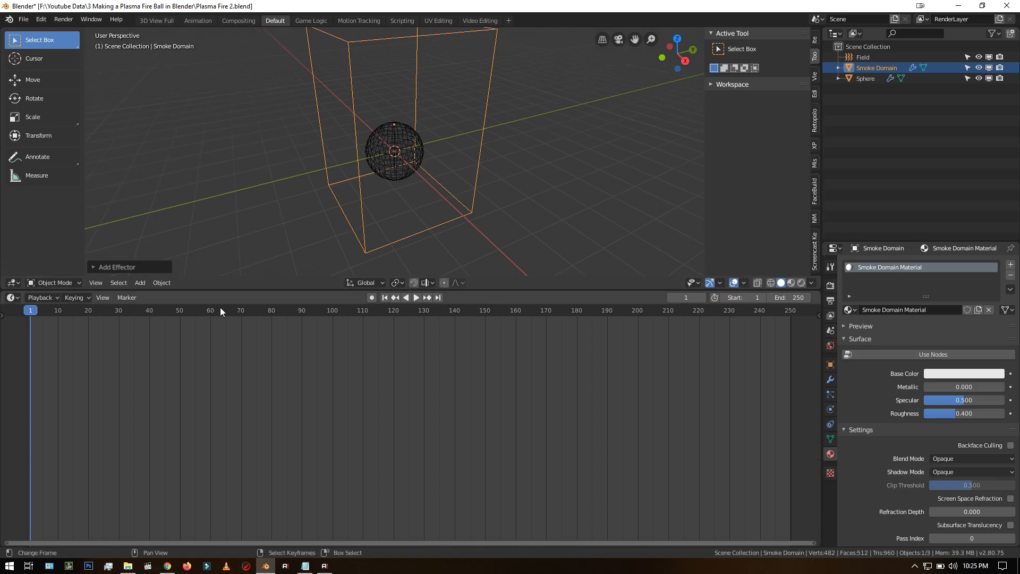
pyautogui.click(12, 297)
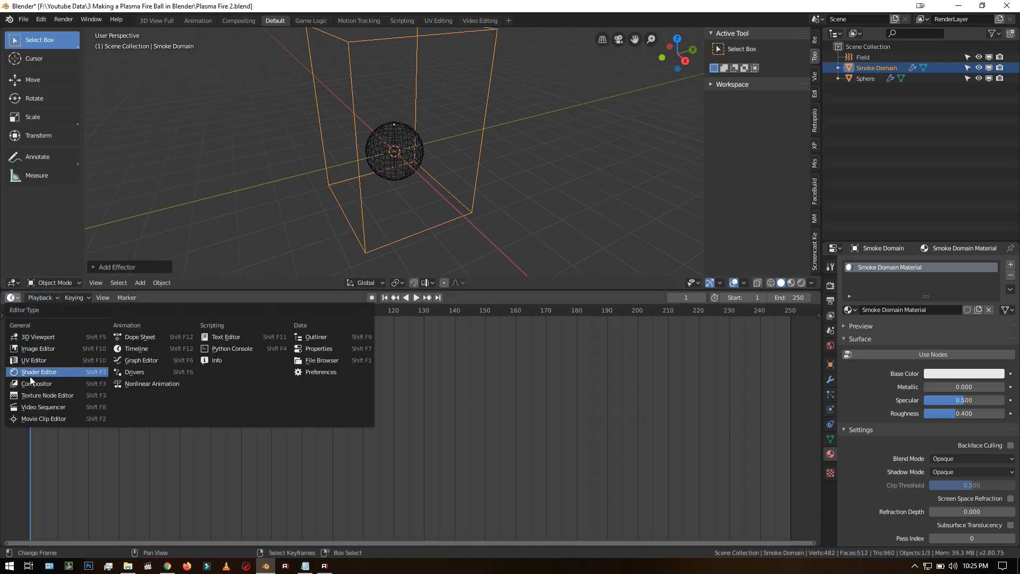
pyautogui.click(48, 371)
# Delete the Principled Volume node from the Smoke Domain Material, keeping only the Material Output node.
pyautogui.moveTo(533, 449); pyautogui.dragTo(321, 400, button='middle')
pyautogui.scroll(9, 283, 392)
pyautogui.click(321, 399)
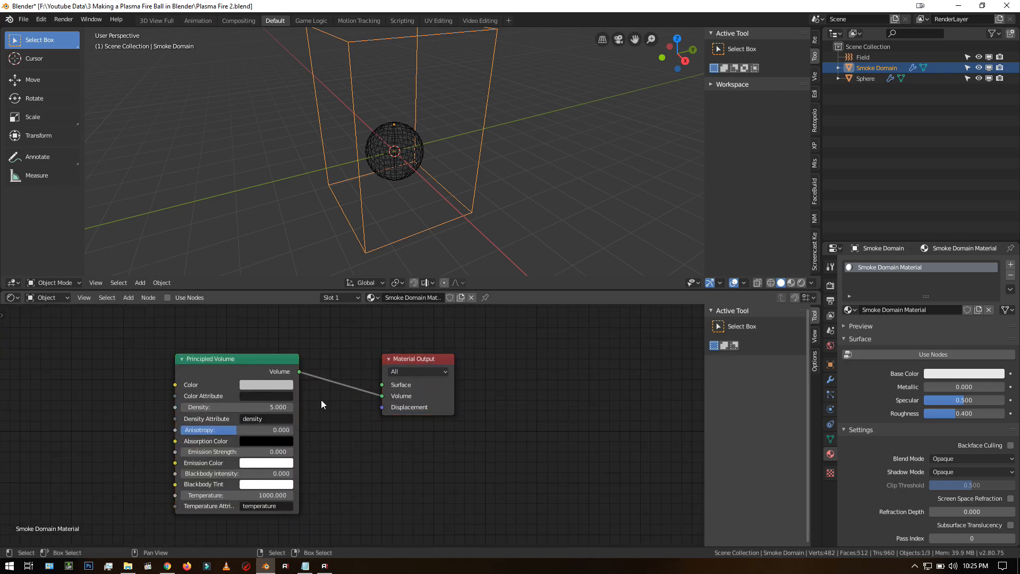
pyautogui.click(232, 359)
pyautogui.press('x')
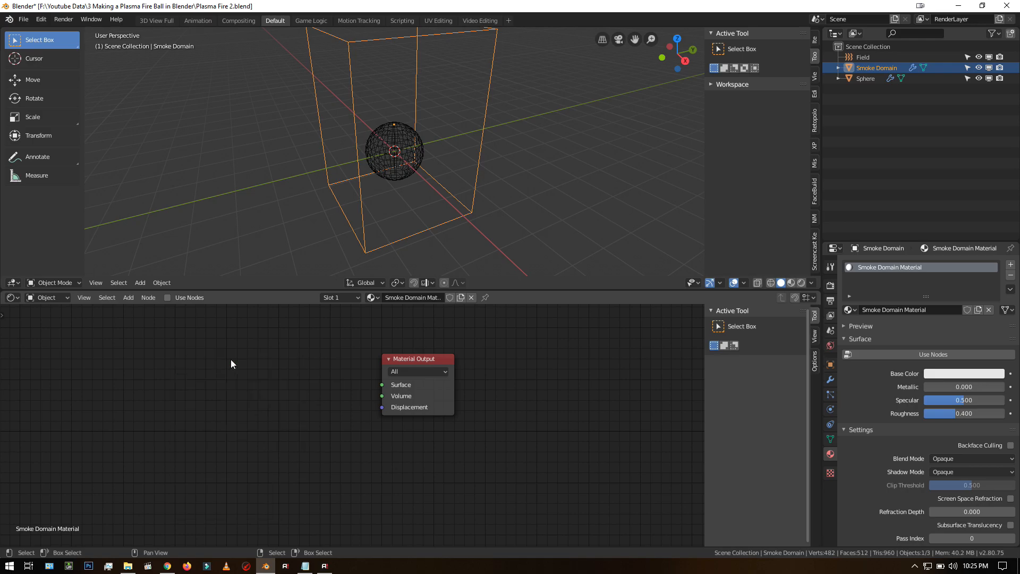
# Add an Attribute node to the Smoke Domain Material and name its attribute flame.
pyautogui.moveTo(218, 379); pyautogui.dragTo(380, 375, button='middle')
pyautogui.hotkey('shift', 'a')
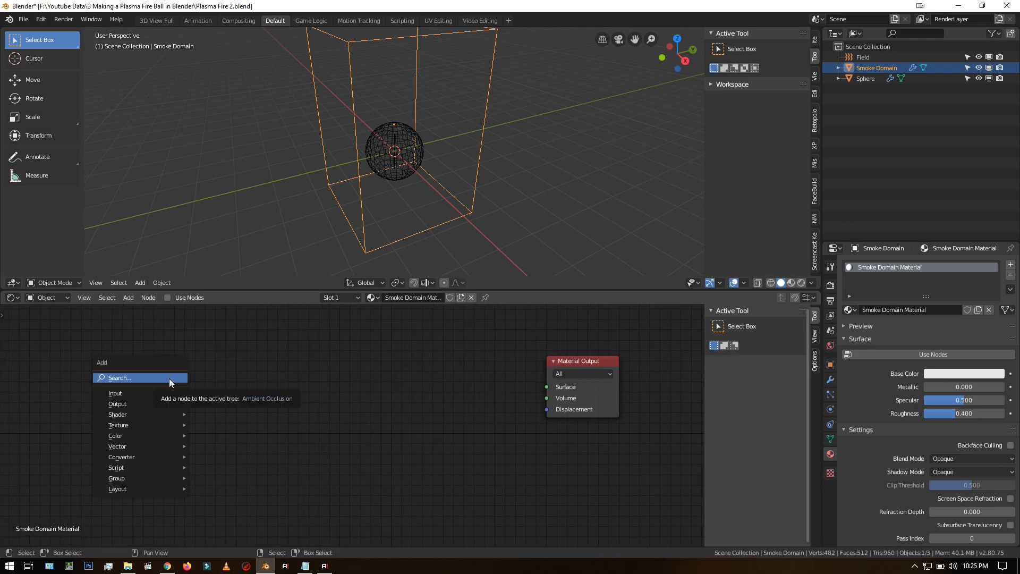
pyautogui.moveTo(161, 393)
pyautogui.click(251, 217)
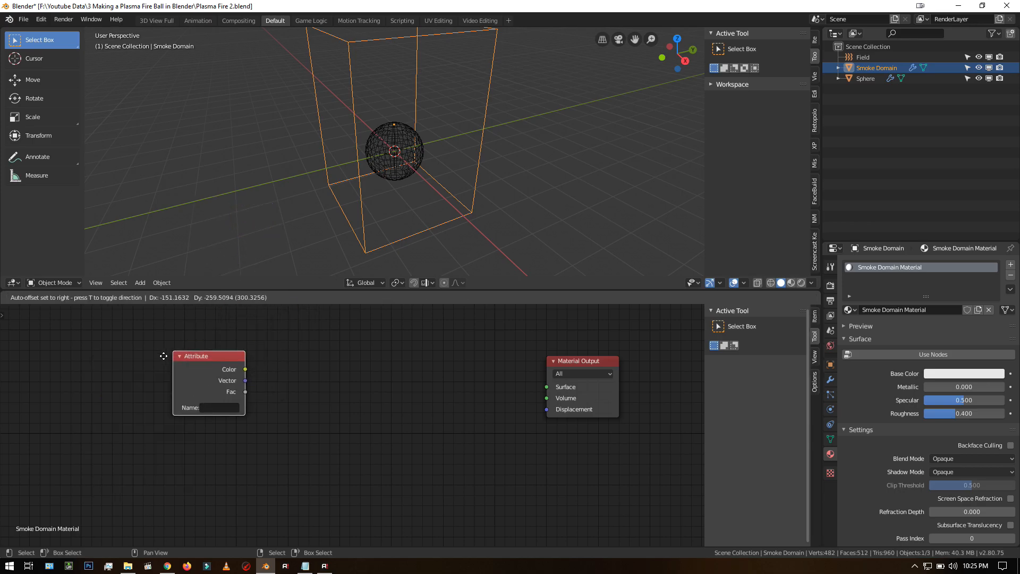
pyautogui.click(107, 427)
pyautogui.click(111, 427)
pyautogui.write('flame')
pyautogui.press('Return')
# Add a ColorRamp node between the Attribute and Material Output nodes and set its first stop to fully bright yellow.
pyautogui.hotkey('shift', 'a')
pyautogui.moveTo(255, 429)
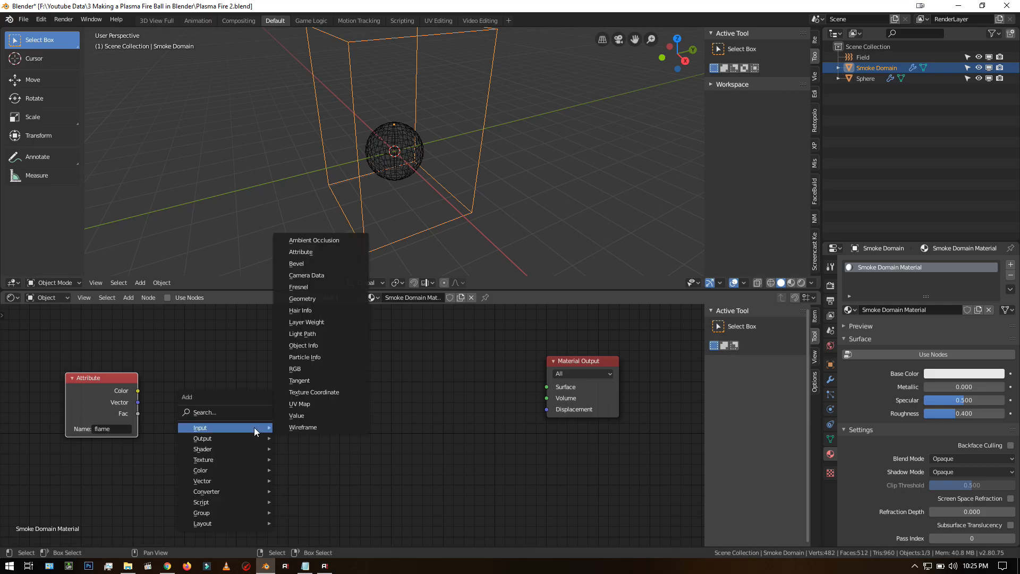
pyautogui.moveTo(223, 489)
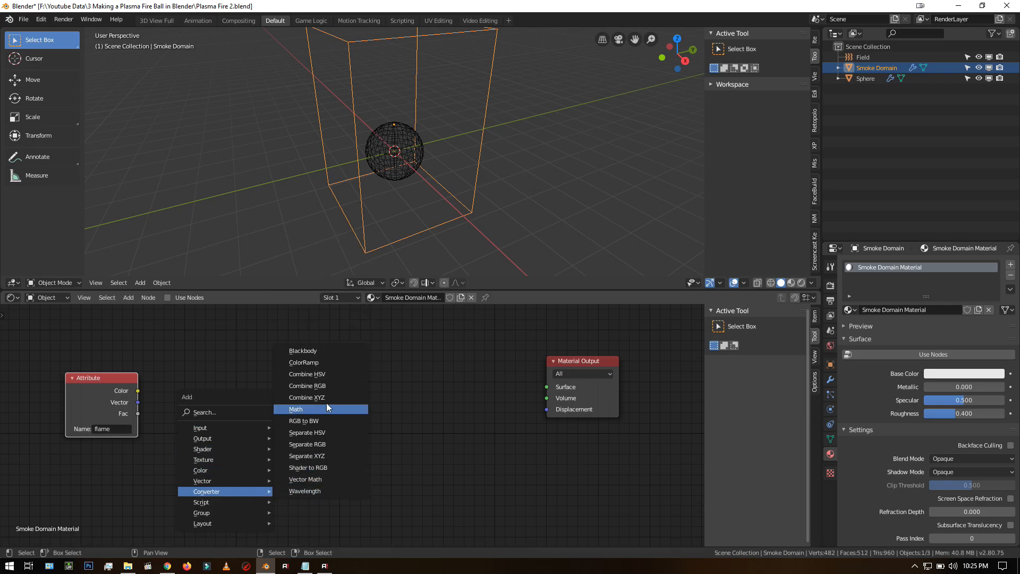
pyautogui.click(305, 362)
pyautogui.click(264, 385)
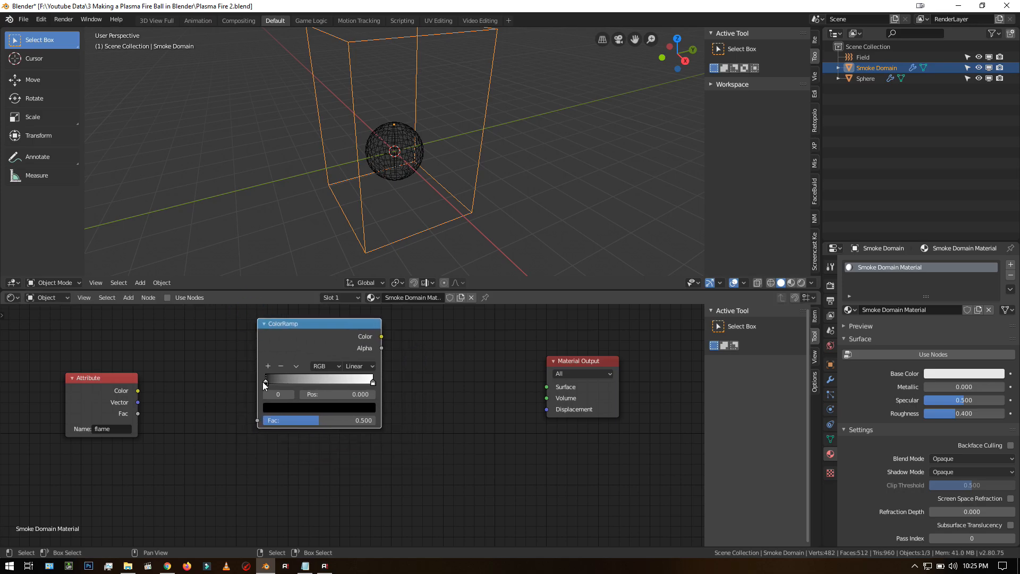
pyautogui.click(289, 407)
pyautogui.moveTo(351, 322); pyautogui.dragTo(351, 258)
pyautogui.moveTo(296, 305); pyautogui.dragTo(287, 330)
# Add an orange middle stop with hue 0.083 to the ColorRamp and make the last stop a fully transparent orange.
pyautogui.click(270, 366)
pyautogui.click(327, 408)
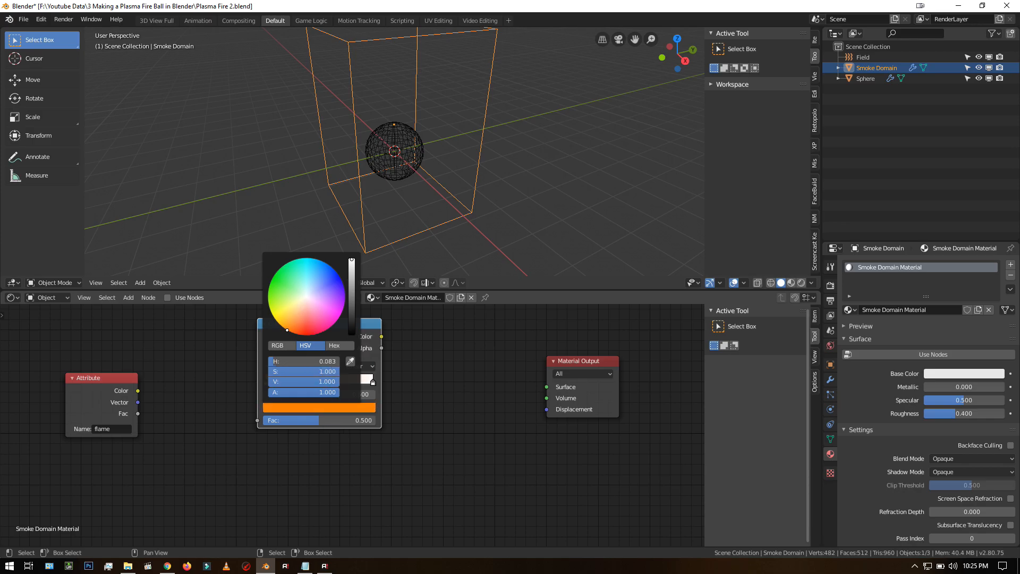
pyautogui.click(373, 384)
pyautogui.click(319, 408)
pyautogui.moveTo(303, 314); pyautogui.dragTo(282, 327)
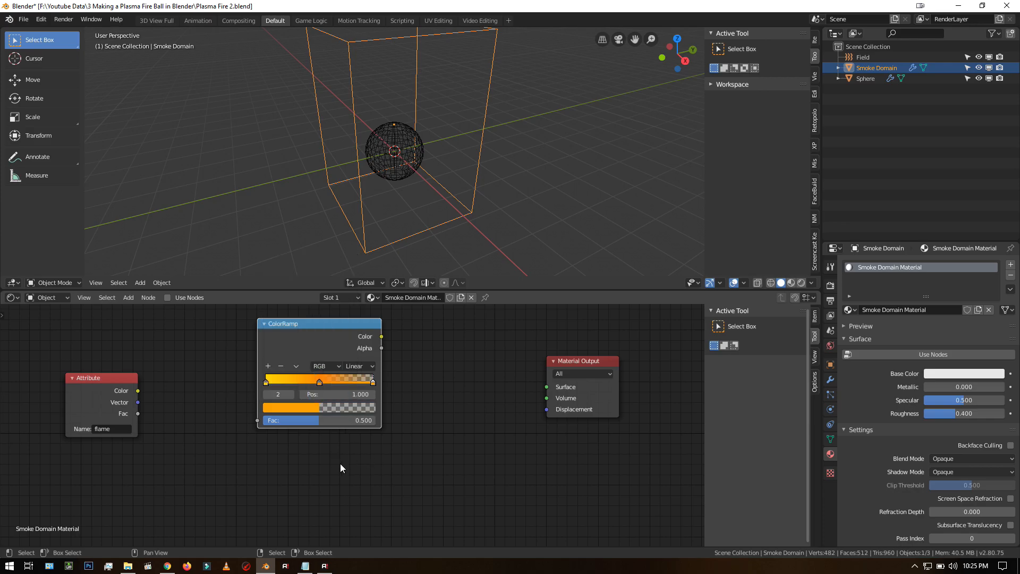
# Add an Emission shader node between the ColorRamp and the Material Output.
pyautogui.hotkey('shift', 'a')
pyautogui.moveTo(332, 475)
pyautogui.moveTo(323, 433)
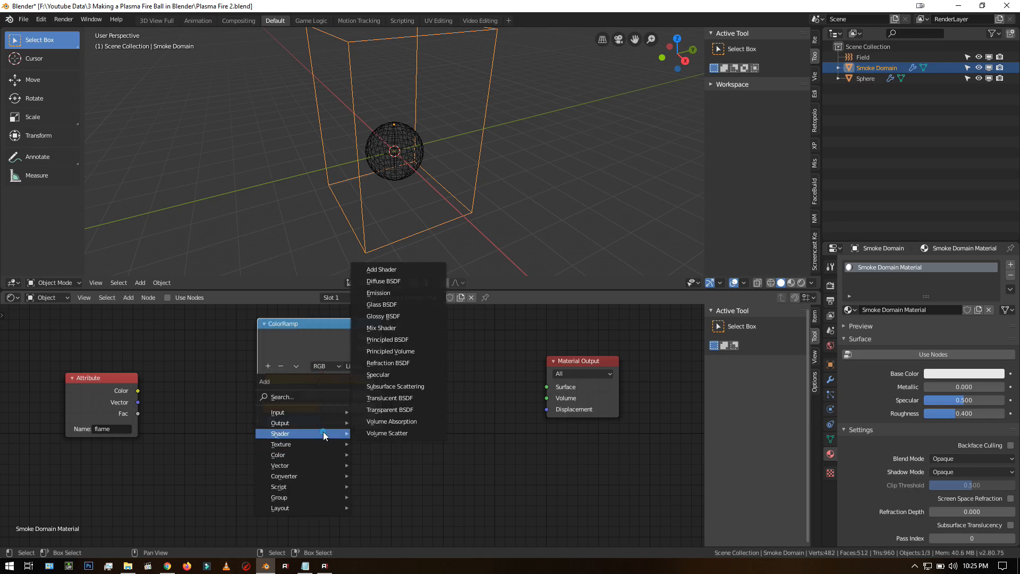
pyautogui.click(394, 292)
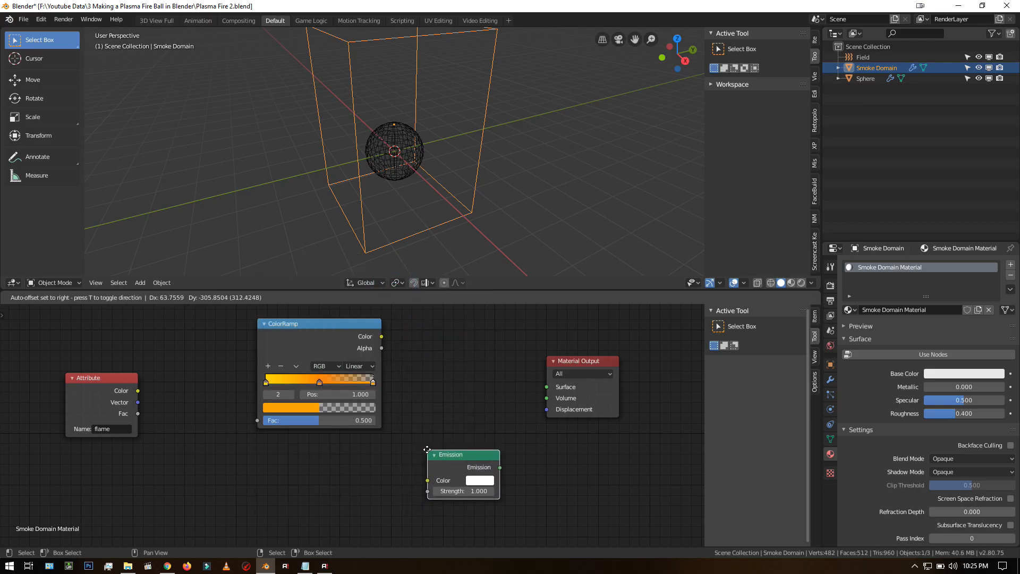
pyautogui.click(425, 449)
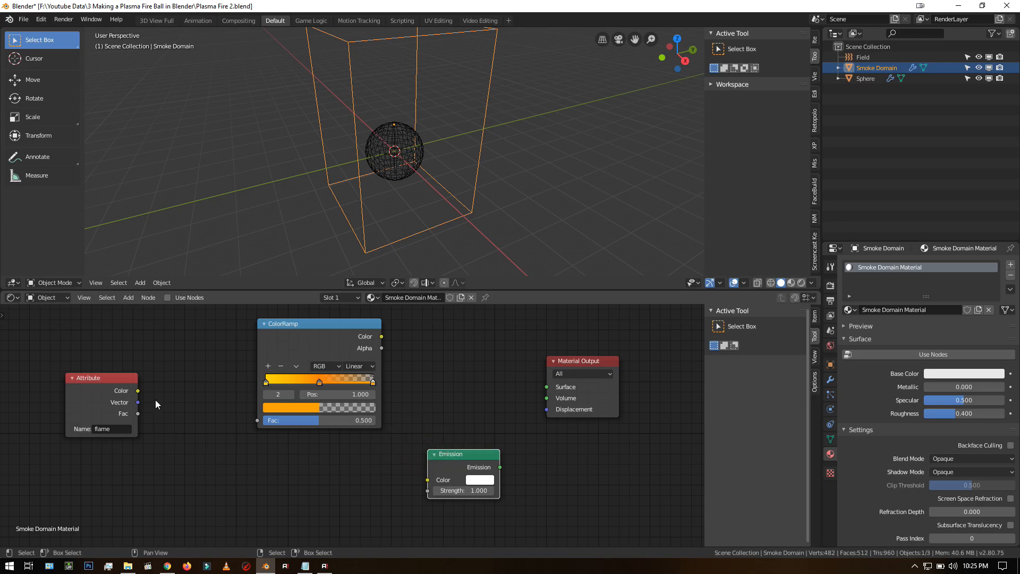
# Wire the flame Fac into the ColorRamp and Emission Strength, the ramp Color into Emission Color, and Emission into Volume, and enable Use Nodes.
pyautogui.moveTo(137, 415); pyautogui.dragTo(433, 489)
pyautogui.moveTo(138, 413); pyautogui.dragTo(257, 422)
pyautogui.moveTo(381, 337); pyautogui.dragTo(427, 480)
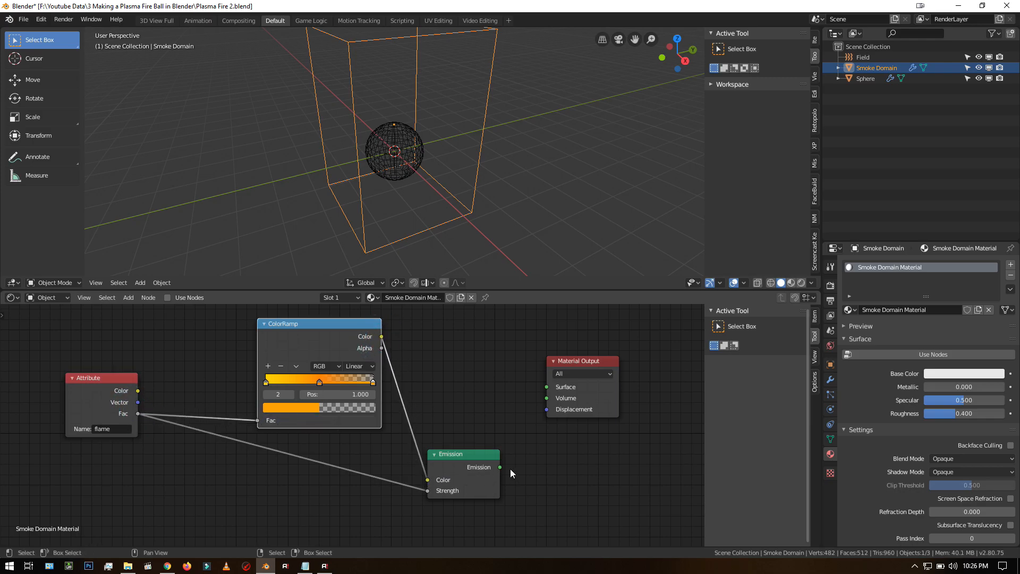
pyautogui.moveTo(500, 468); pyautogui.dragTo(548, 398)
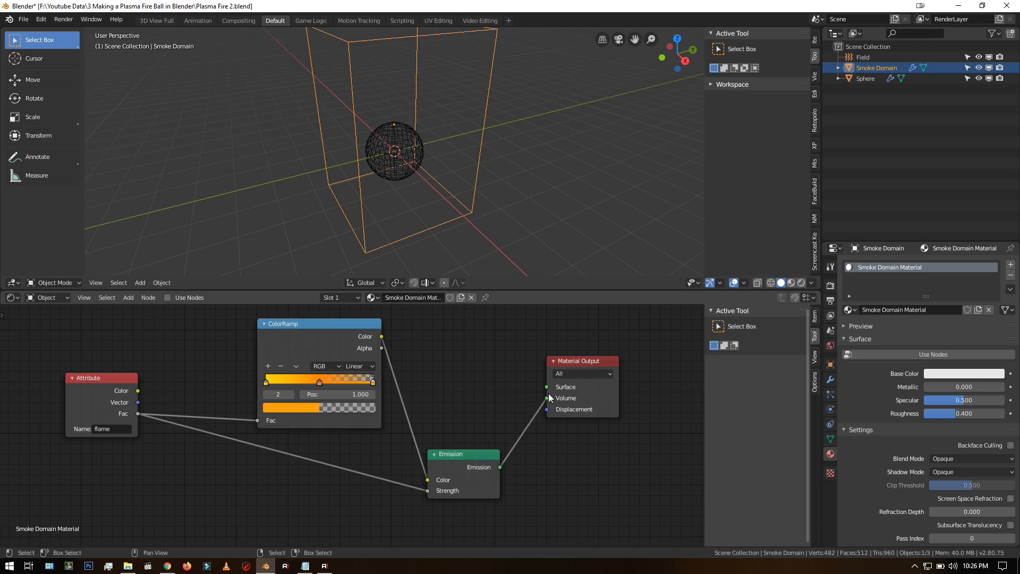
pyautogui.click(918, 354)
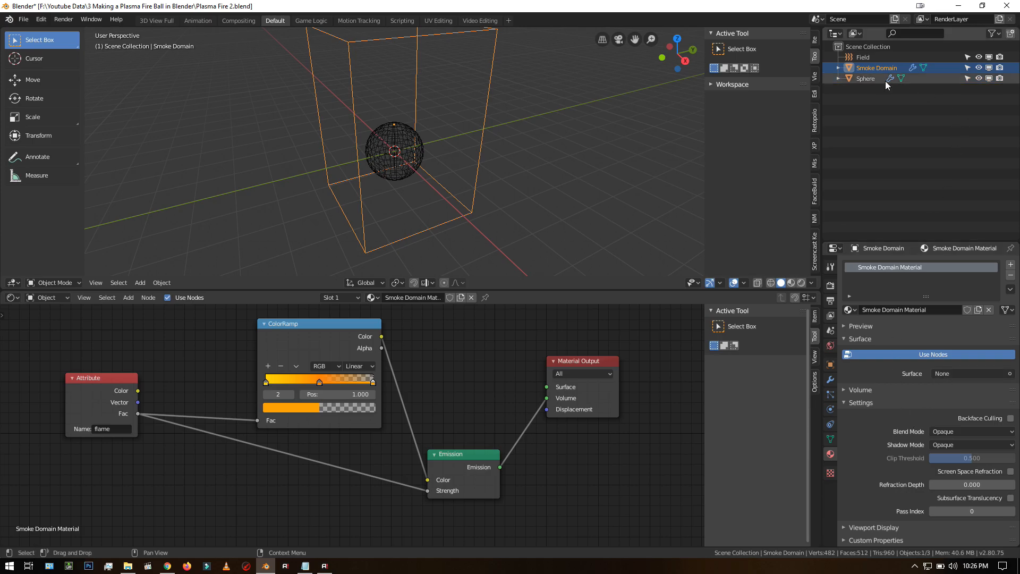
# Give the Sphere a new material with a Transparent BSDF surface and set its blend mode to Alpha Hashed.
pyautogui.click(865, 80)
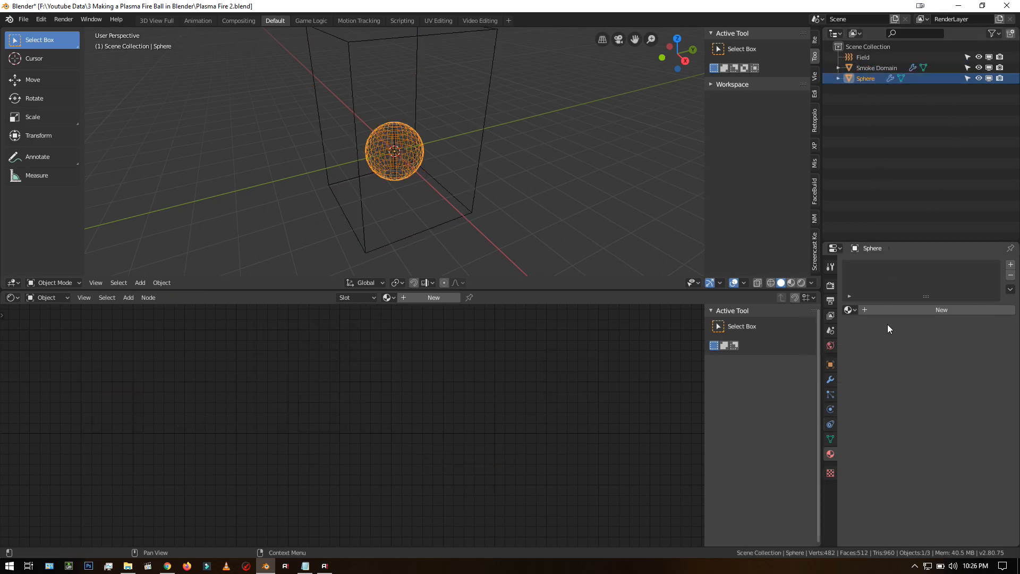
pyautogui.click(942, 308)
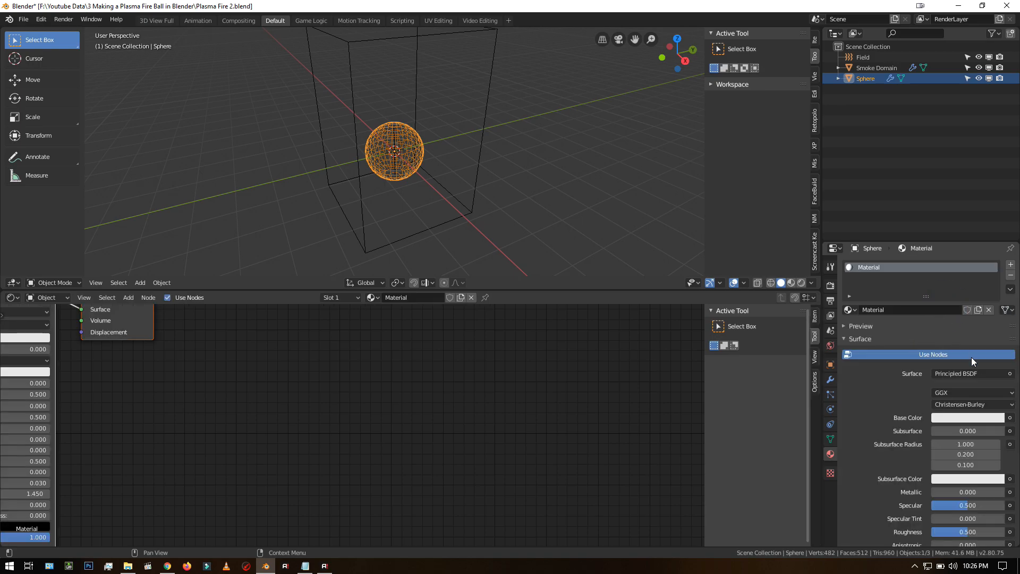
pyautogui.click(958, 372)
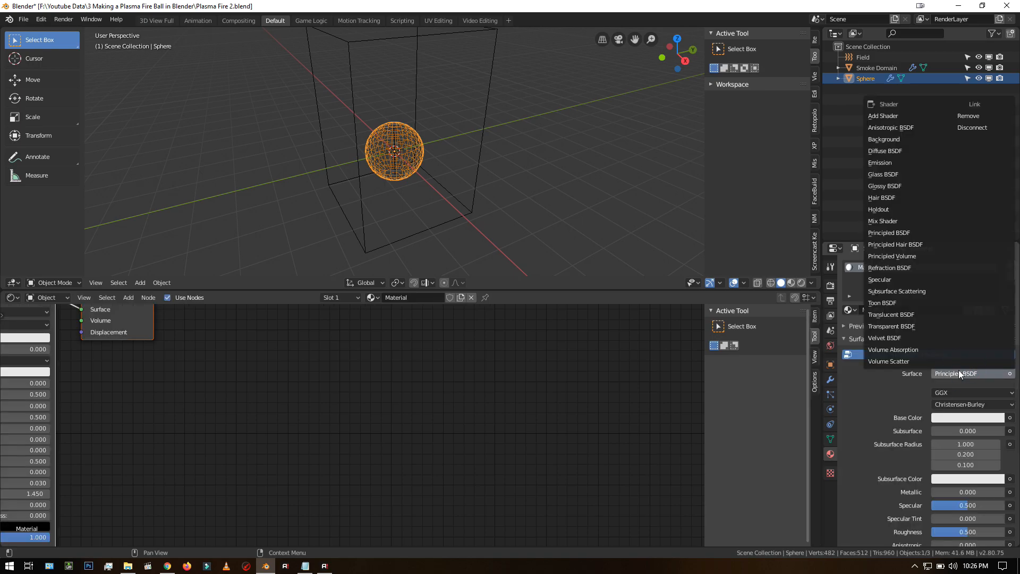
pyautogui.click(887, 327)
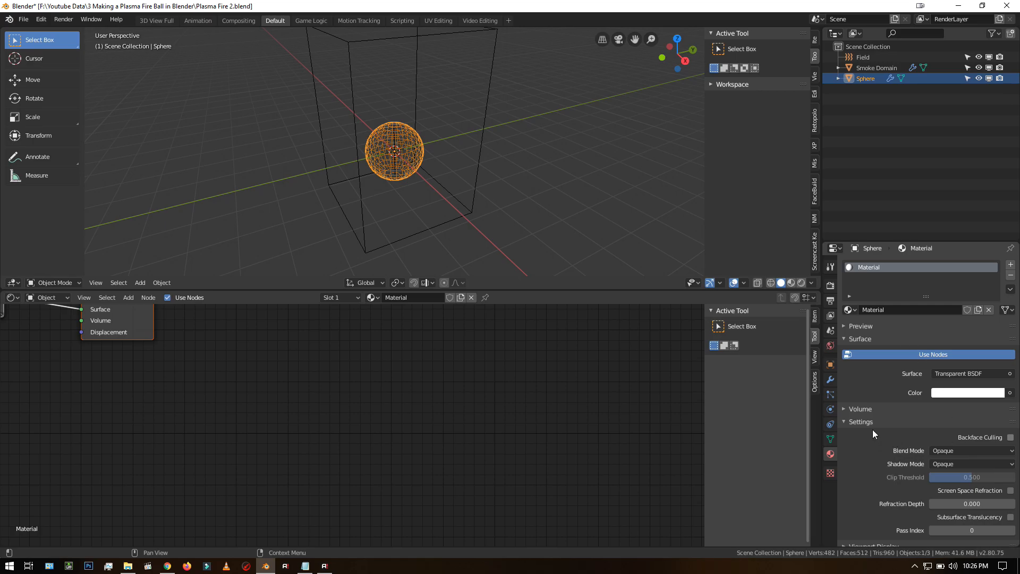
pyautogui.click(958, 449)
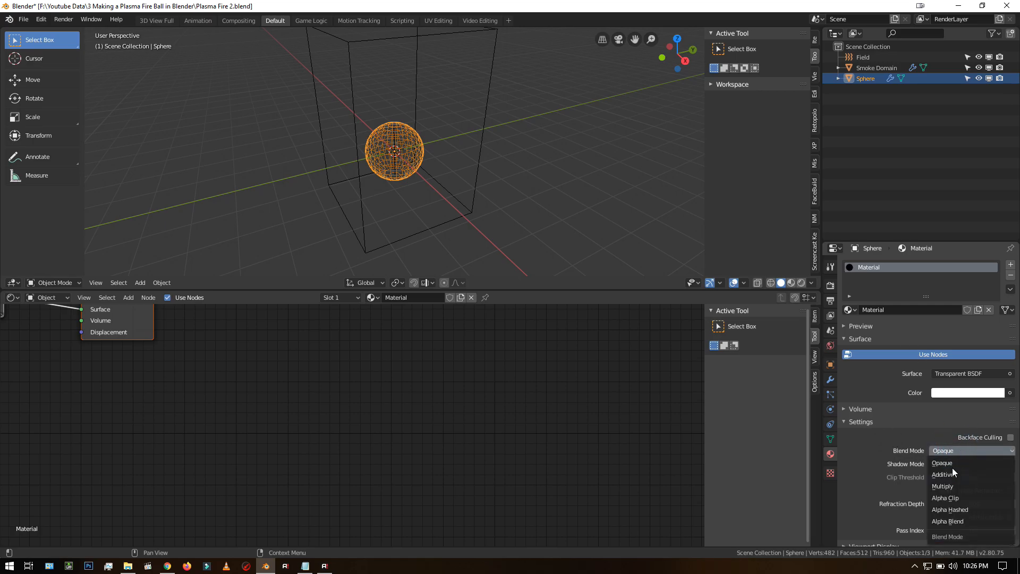
pyautogui.click(951, 509)
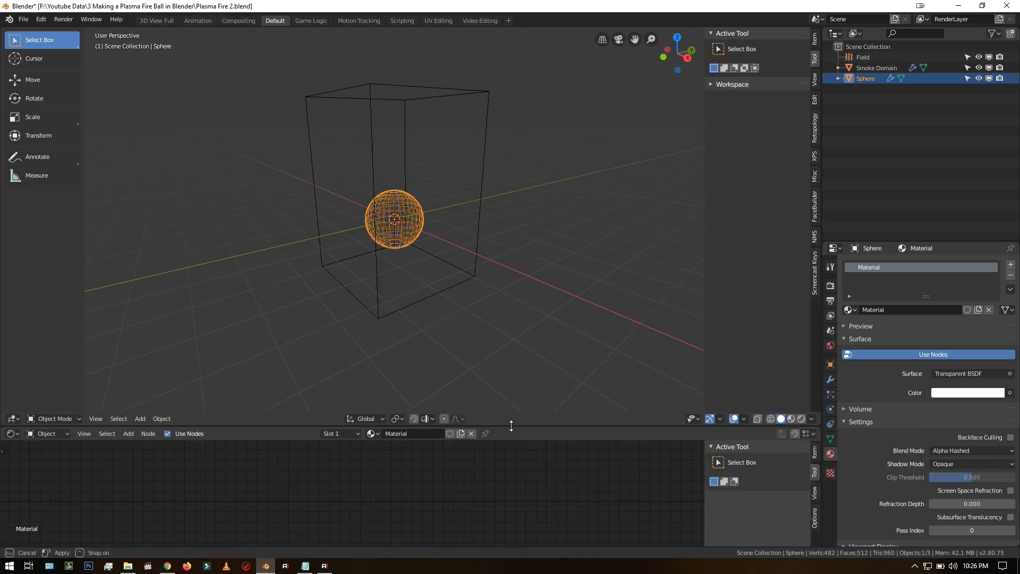
# Enlarge the 3D viewport and add a camera to the scene.
pyautogui.moveTo(510, 425); pyautogui.dragTo(511, 439)
pyautogui.moveTo(428, 243); pyautogui.dragTo(411, 219, button='middle')
pyautogui.hotkey('shift', 'a')
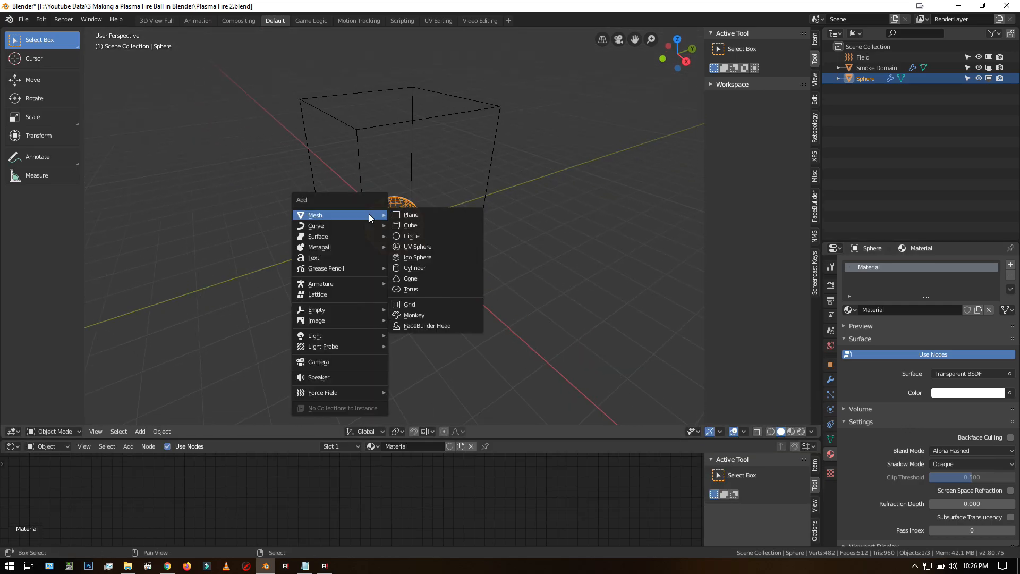
pyautogui.click(335, 362)
pyautogui.moveTo(383, 267); pyautogui.dragTo(383, 255, button='middle')
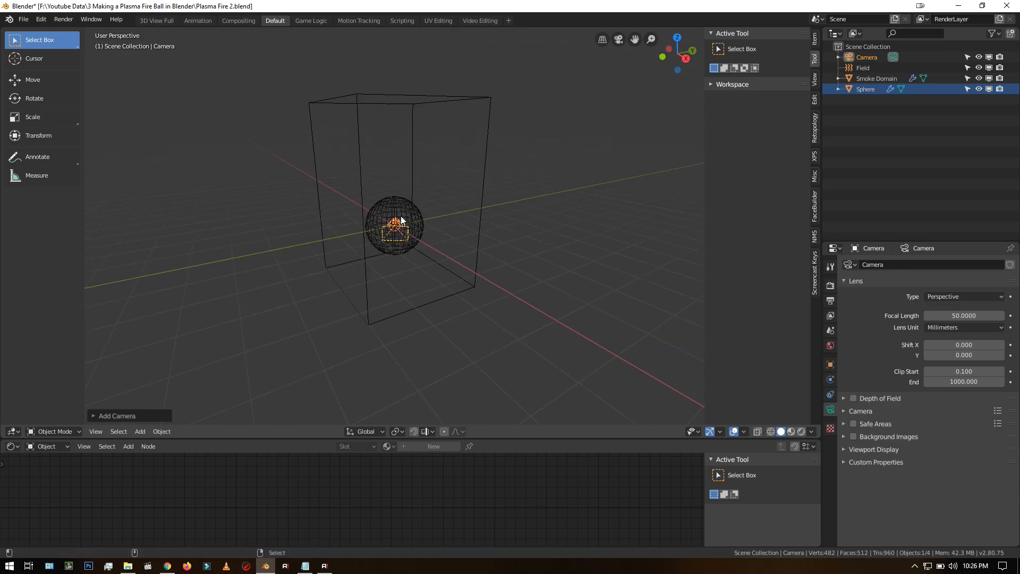
# Look through the camera, lock it to the view, and pull it back until the whole smoke domain is in frame.
pyautogui.press('KP_0')
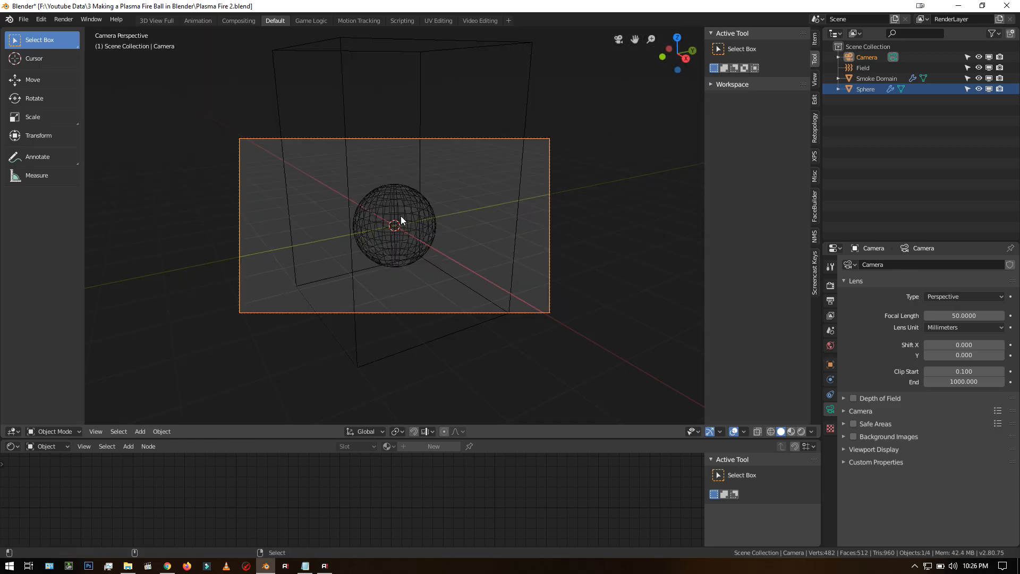
pyautogui.click(816, 78)
pyautogui.click(801, 163)
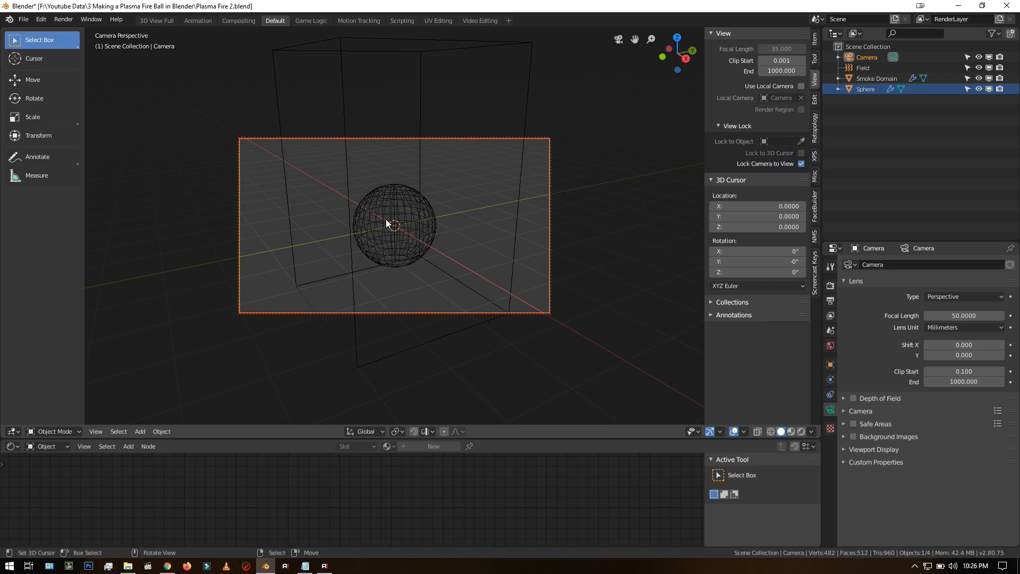
pyautogui.scroll(-4, 386, 225)
# Bake the Smoke Domain's simulation cache for frames 1 to 250.
pyautogui.click(866, 78)
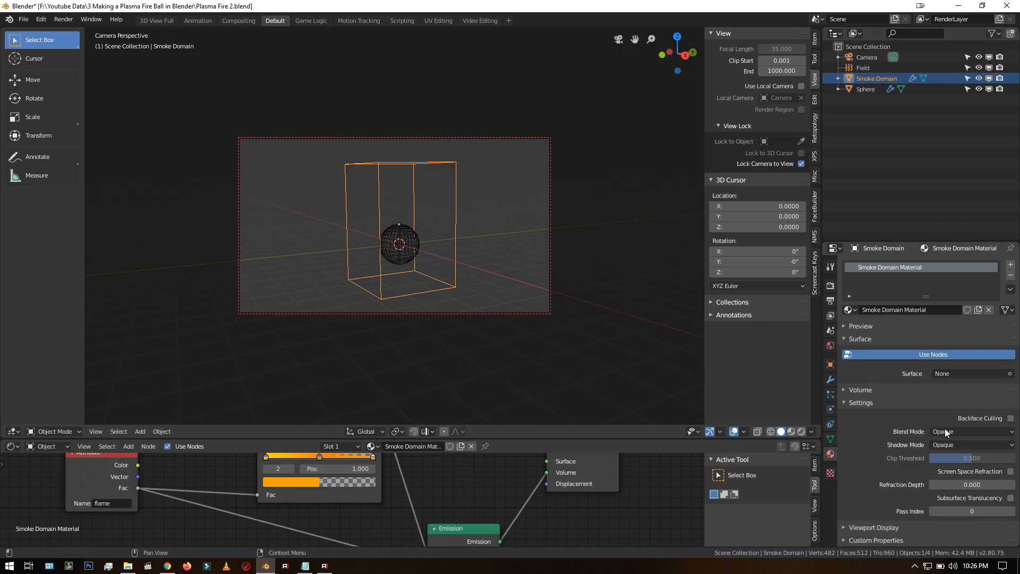
pyautogui.click(831, 407)
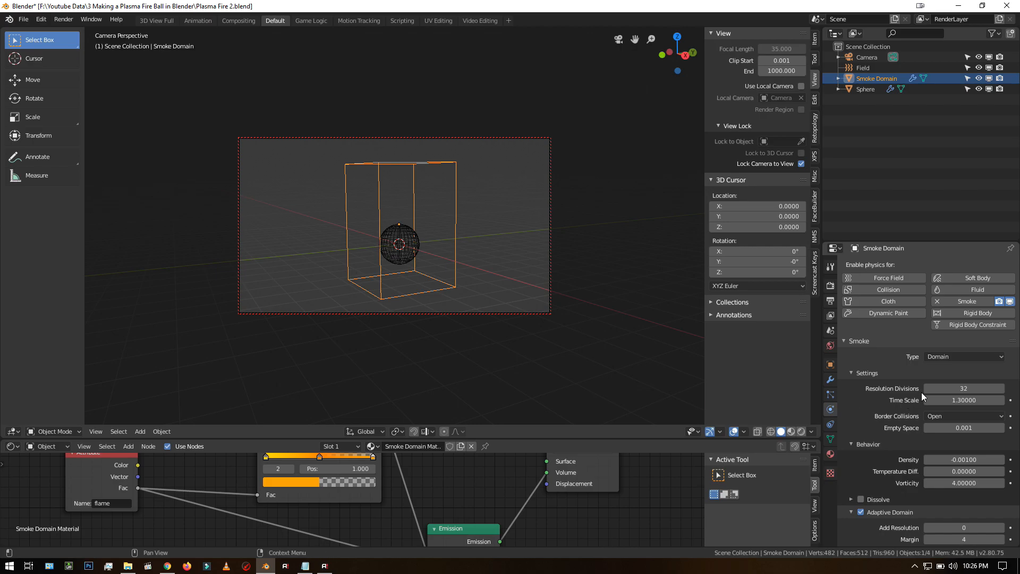
pyautogui.scroll(-6, 922, 396)
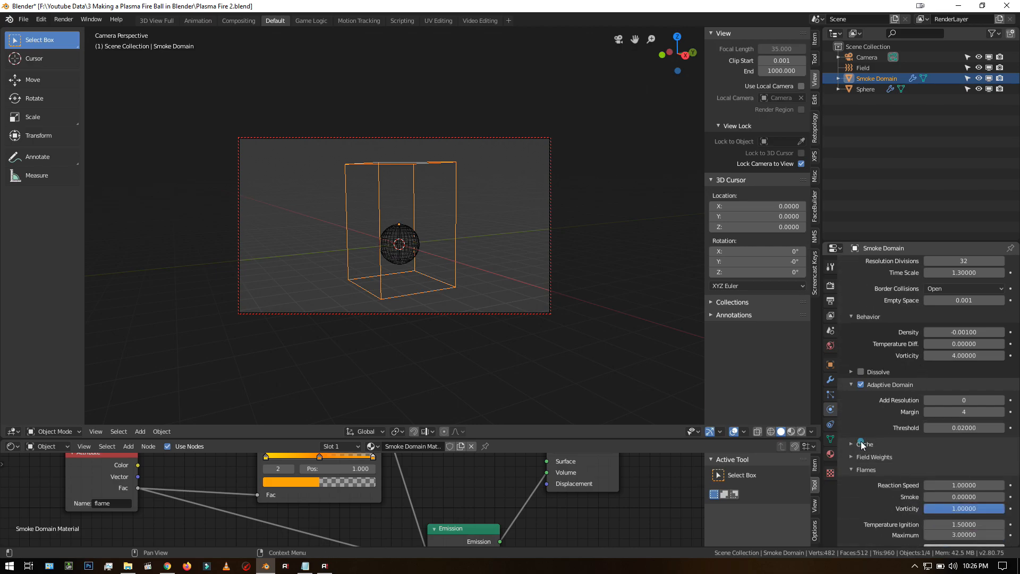
pyautogui.click(862, 444)
pyautogui.scroll(-6, 876, 444)
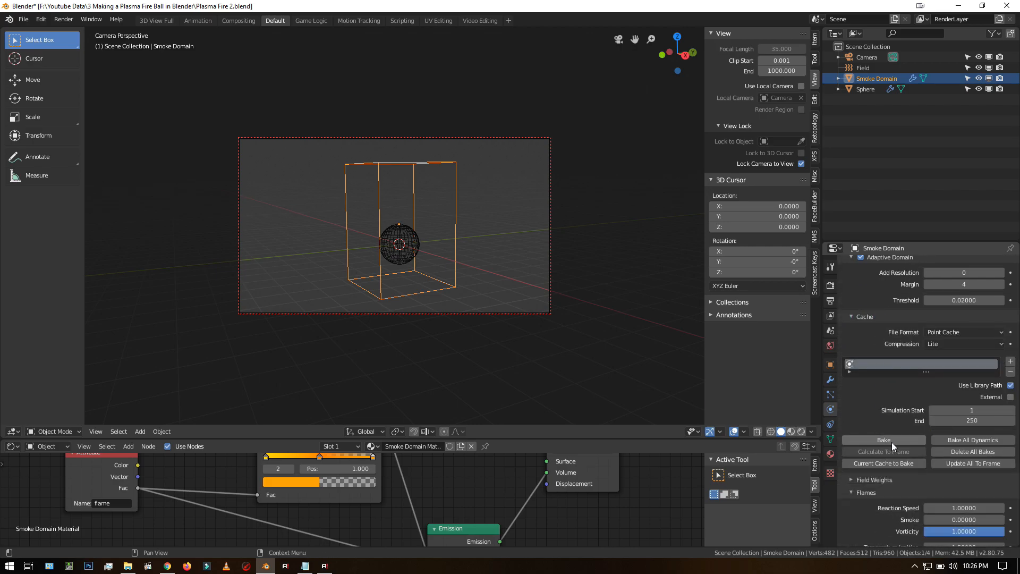
pyautogui.click(885, 439)
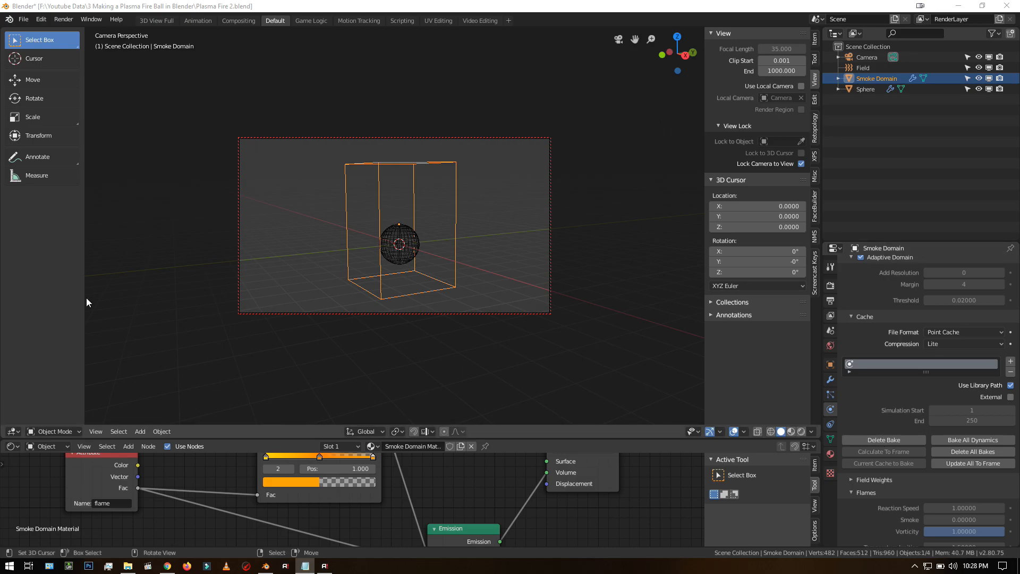
# Change the Shader Editor area to the Timeline and move the playhead to frame 73.
pyautogui.click(13, 446)
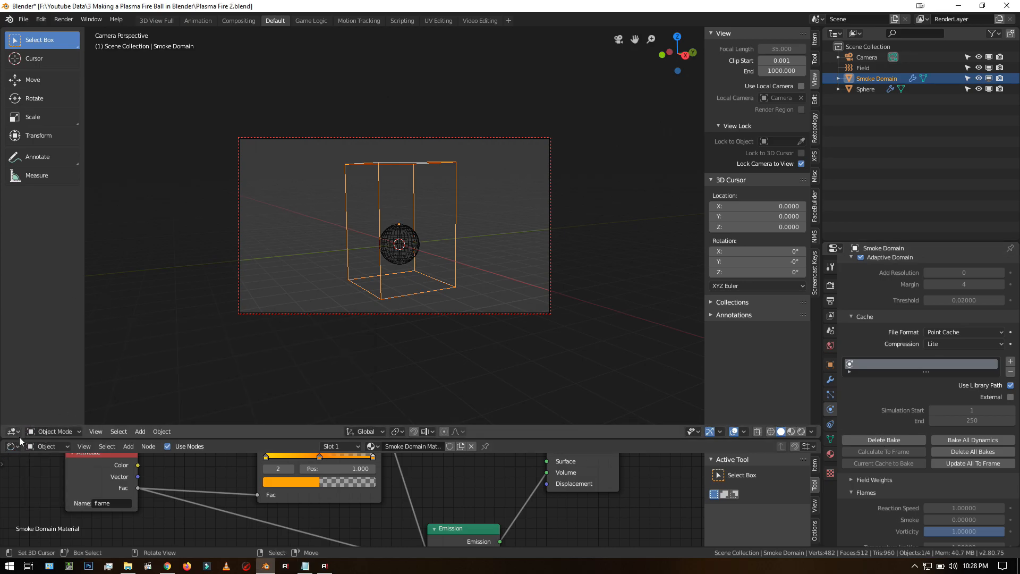
pyautogui.click(16, 445)
pyautogui.click(155, 364)
pyautogui.moveTo(46, 483); pyautogui.dragTo(250, 483)
# Render a test image of frame 73 and close the render result.
pyautogui.click(61, 21)
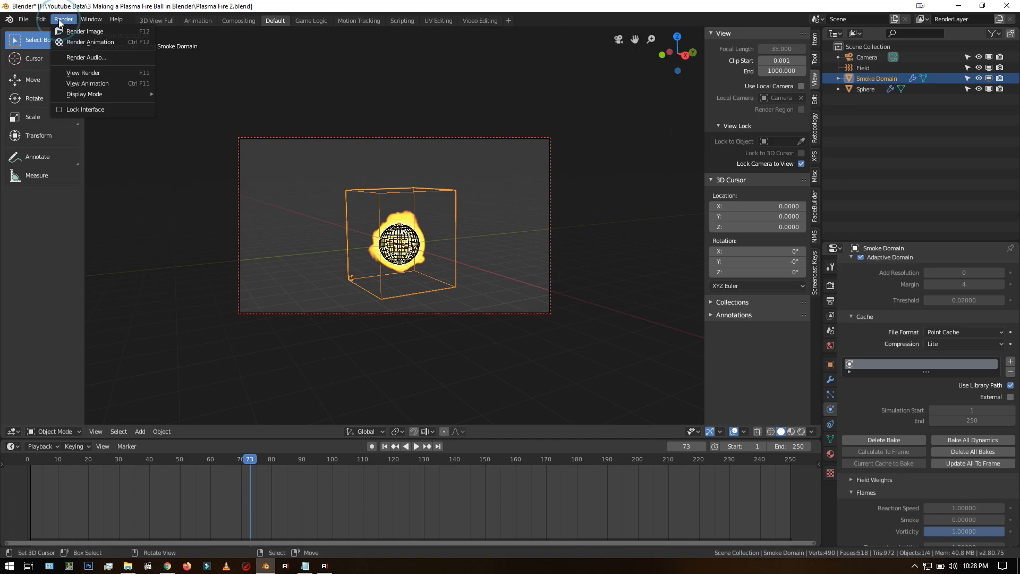
pyautogui.click(81, 32)
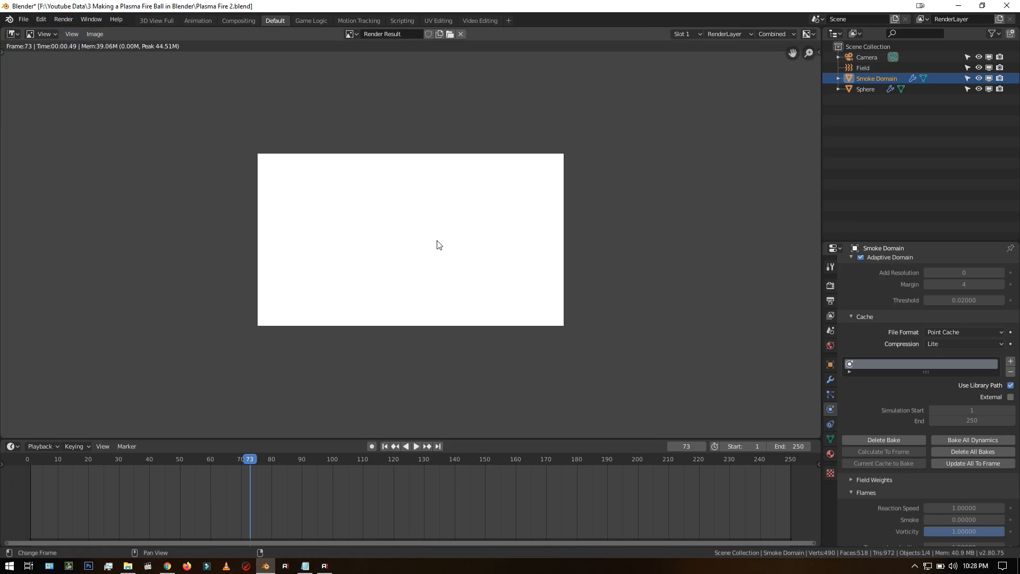
pyautogui.press('Escape')
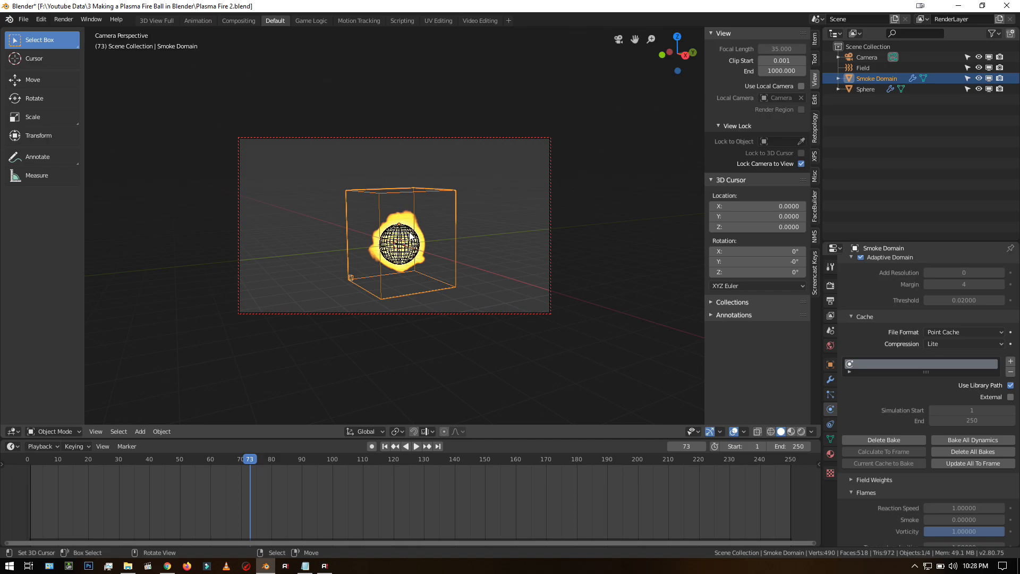
# Set the world background colour to black and render frame 73 again.
pyautogui.click(830, 346)
pyautogui.click(976, 316)
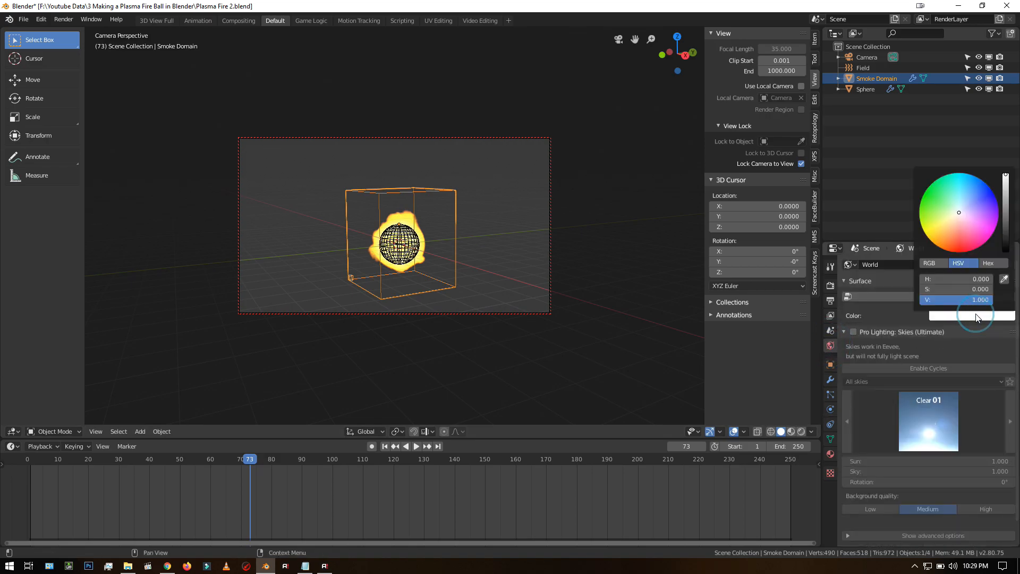
pyautogui.moveTo(1006, 180); pyautogui.dragTo(1006, 251)
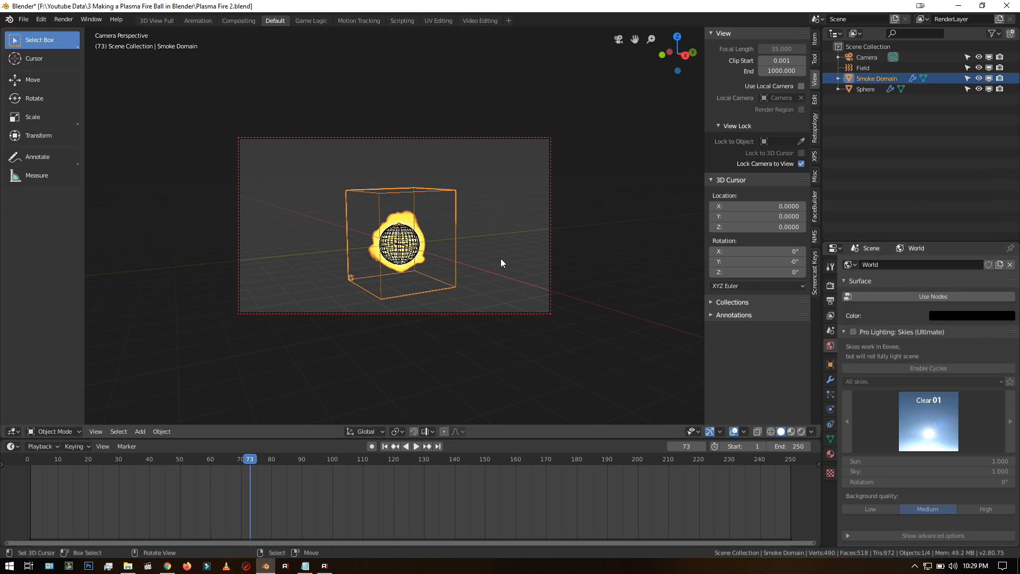
pyautogui.click(64, 19)
pyautogui.click(78, 32)
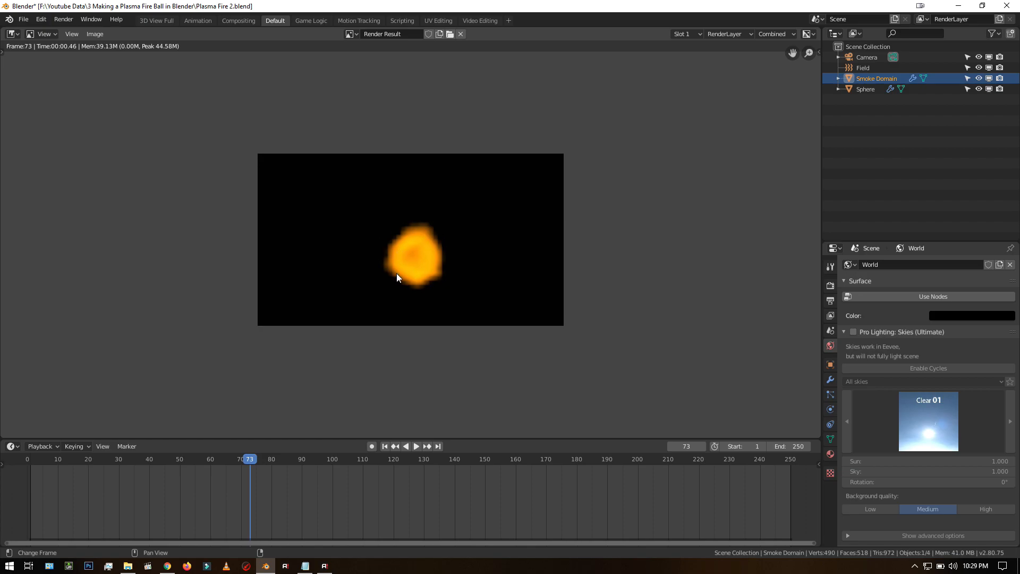
# Close the render result and set the Eevee volumetrics tile size to 2px.
pyautogui.press('Escape')
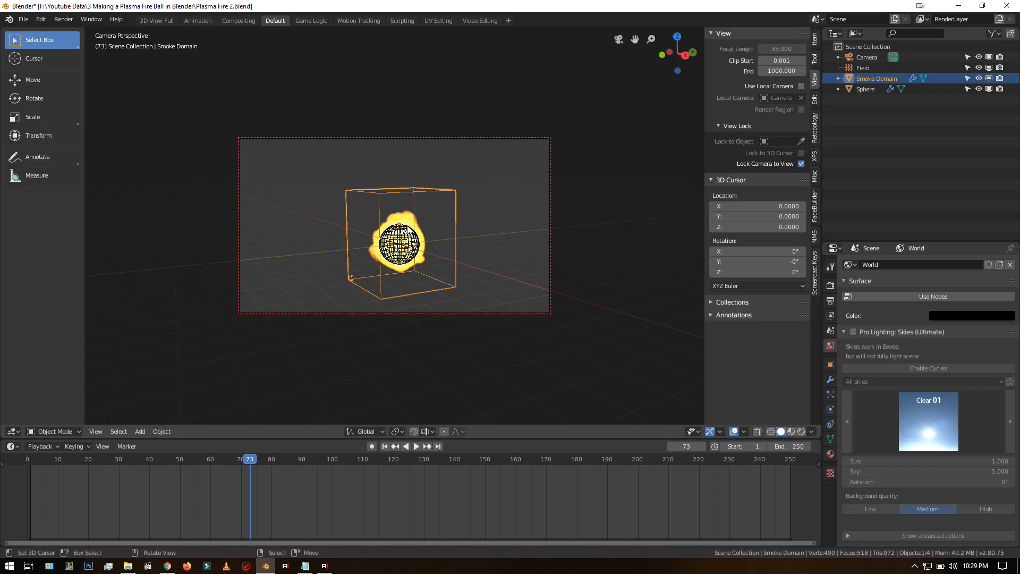
pyautogui.click(832, 286)
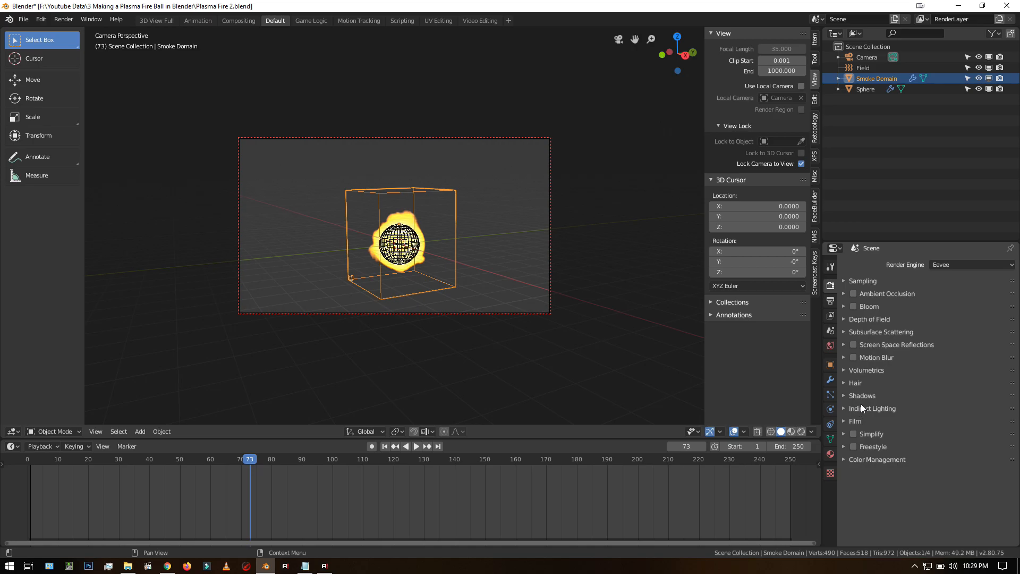
pyautogui.click(864, 370)
pyautogui.click(935, 408)
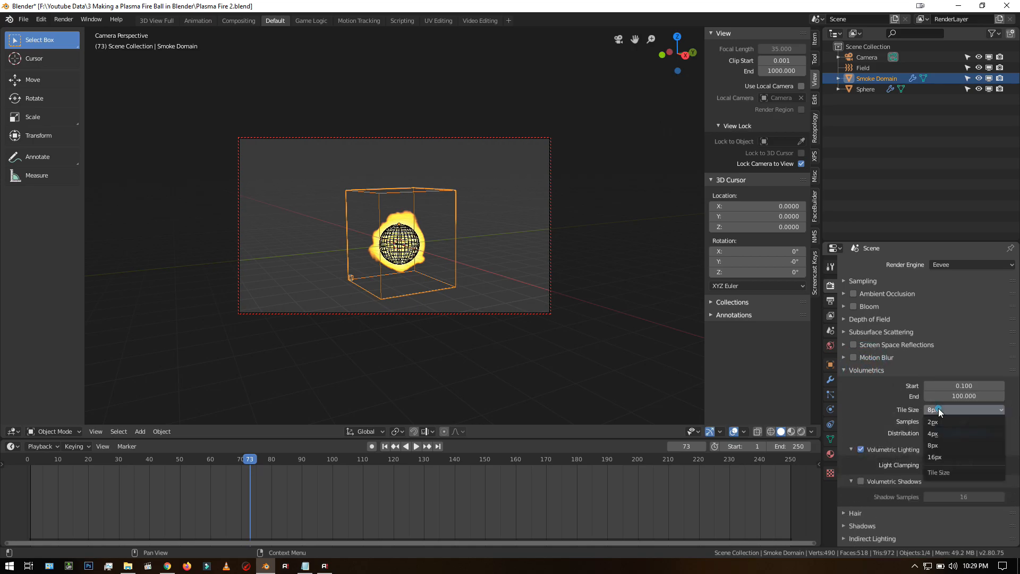
pyautogui.click(934, 423)
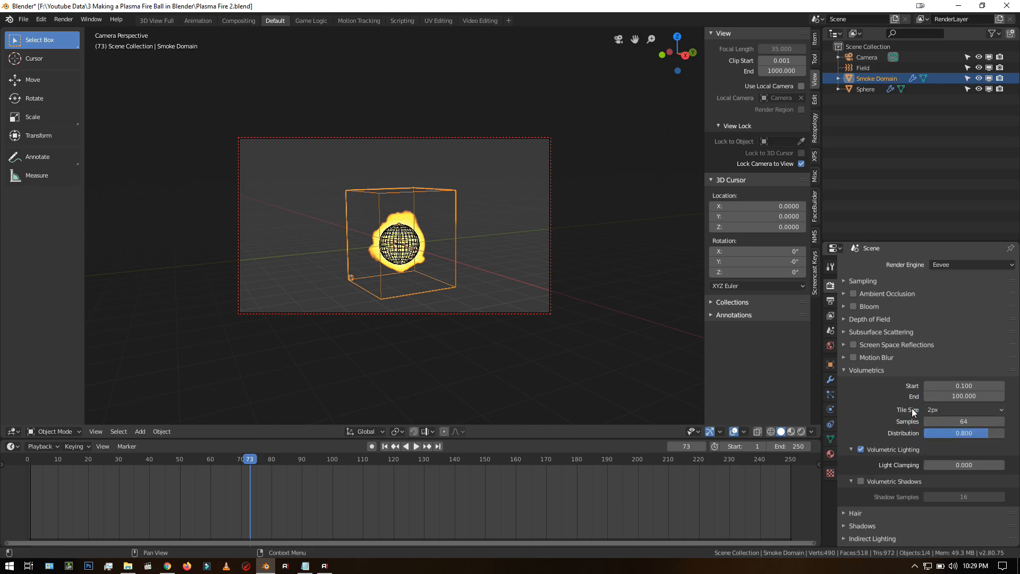
# Render frame 73 with the finer volumetric tiles and inspect the fire ball up close.
pyautogui.click(64, 20)
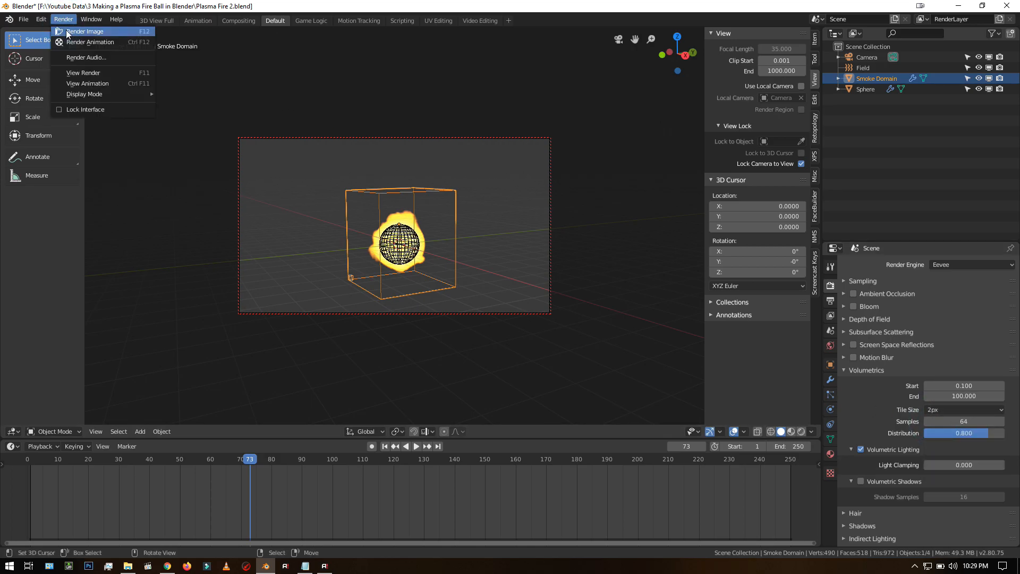
pyautogui.click(84, 31)
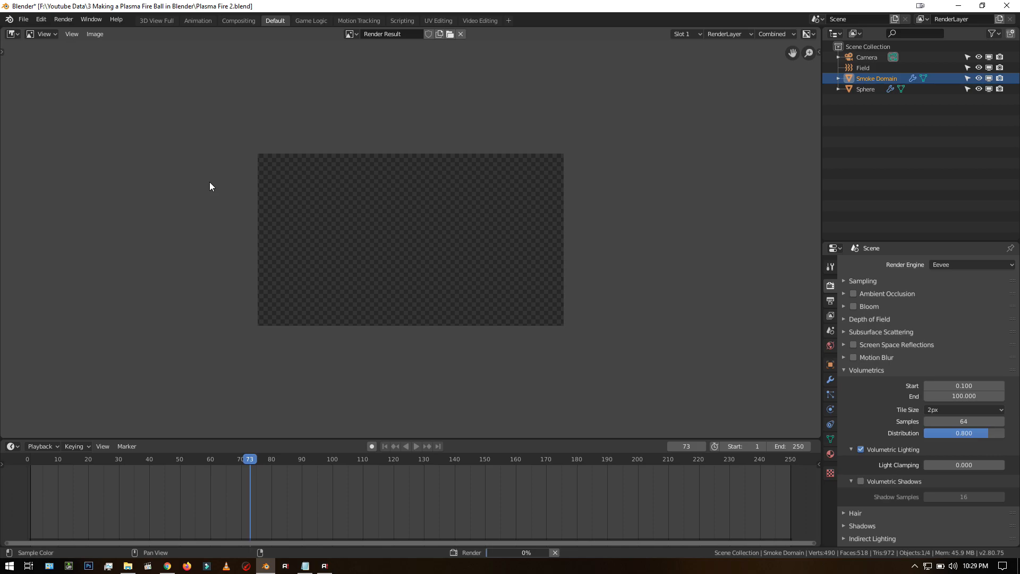
pyautogui.scroll(4, 432, 253)
pyautogui.scroll(-3, 433, 253)
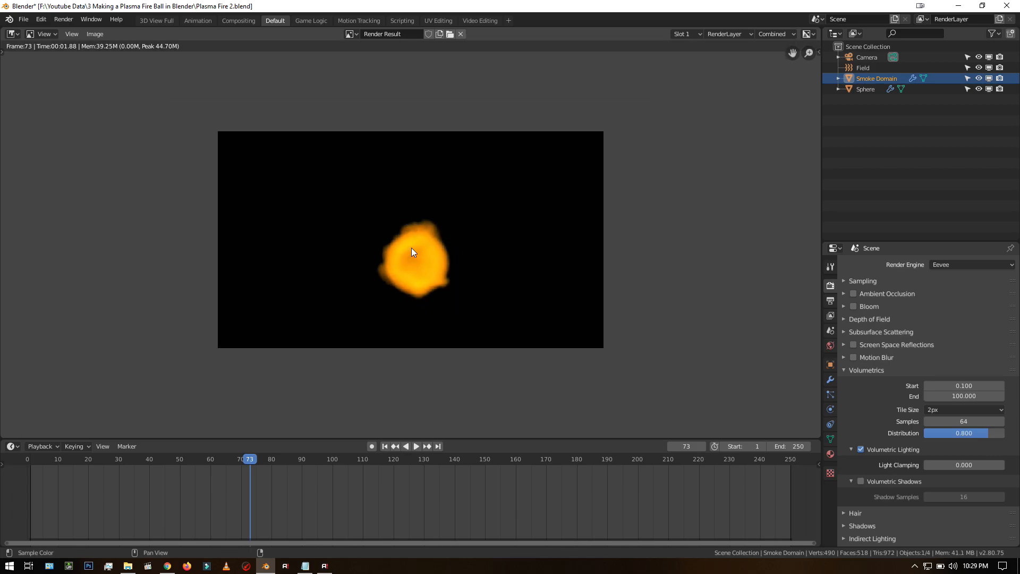